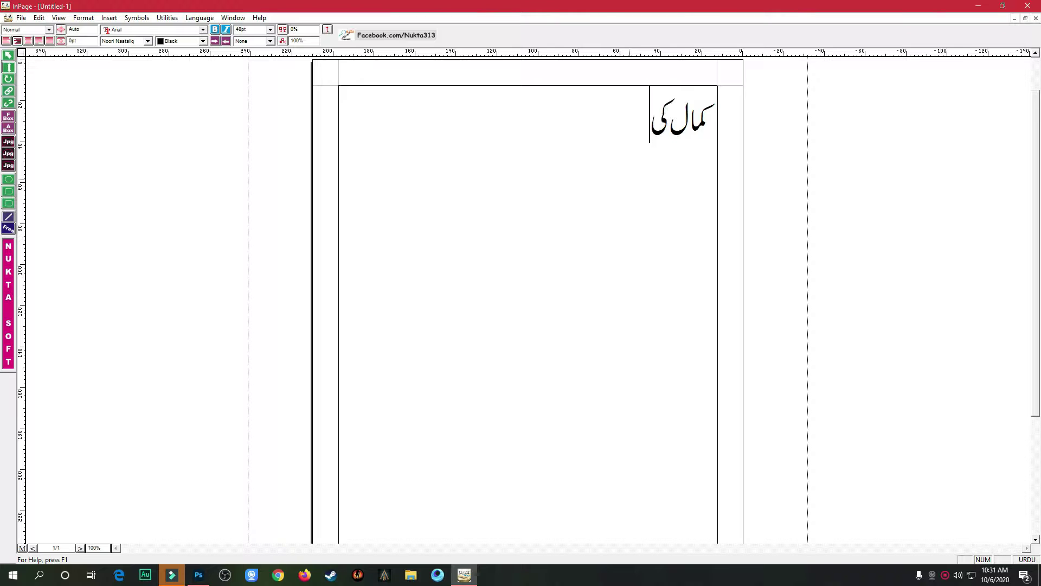
# Complete the first line as "کمال کی ایپ آ گئی" and write "اس ایپ سے دنیا بھر کے" as a separate line below it
pyautogui.write('پ آ گئی')
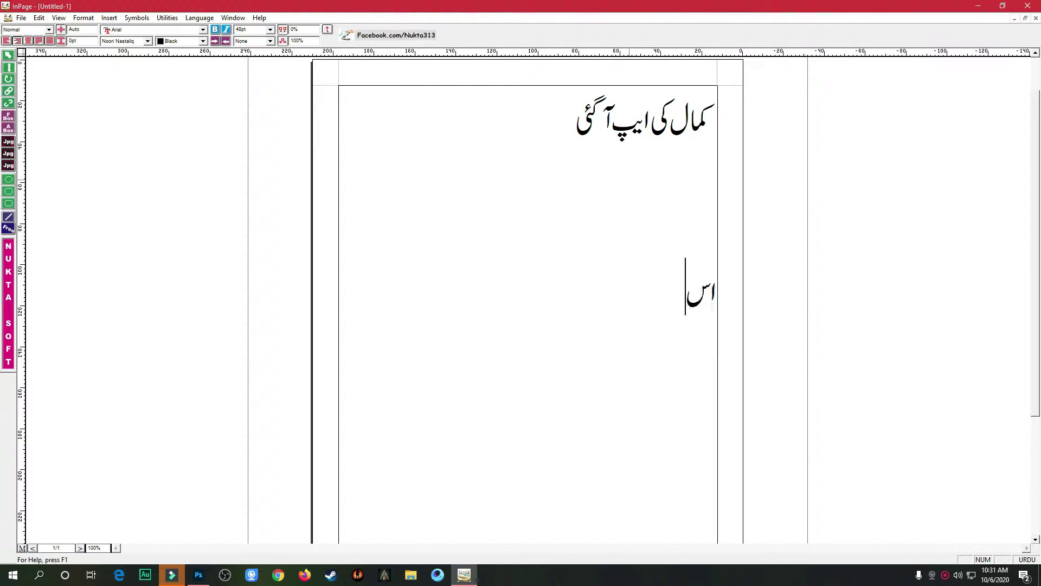
pyautogui.write('سے')
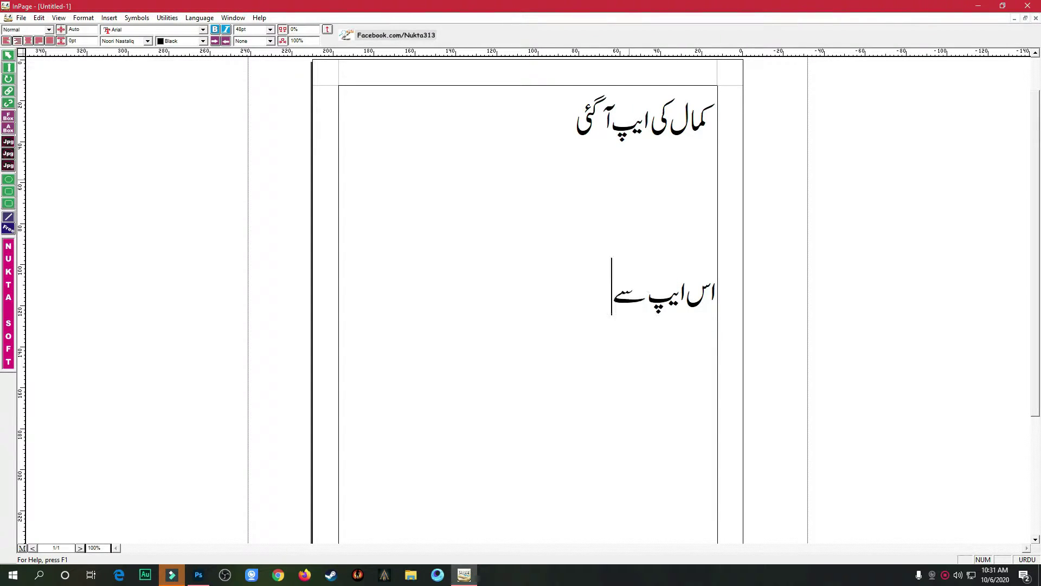
pyautogui.write(' دنیا بھ')
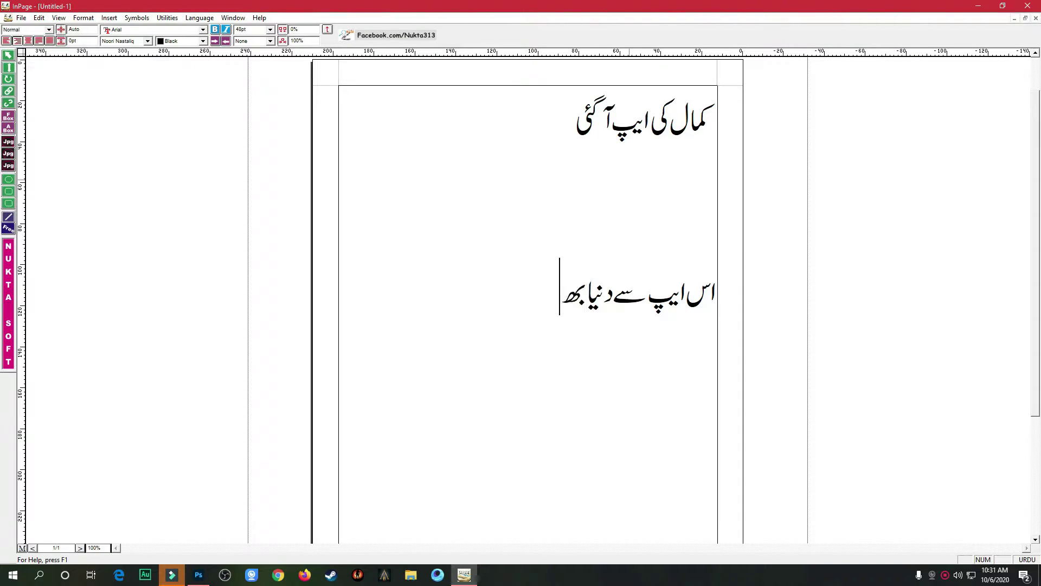
pyautogui.write('ی')
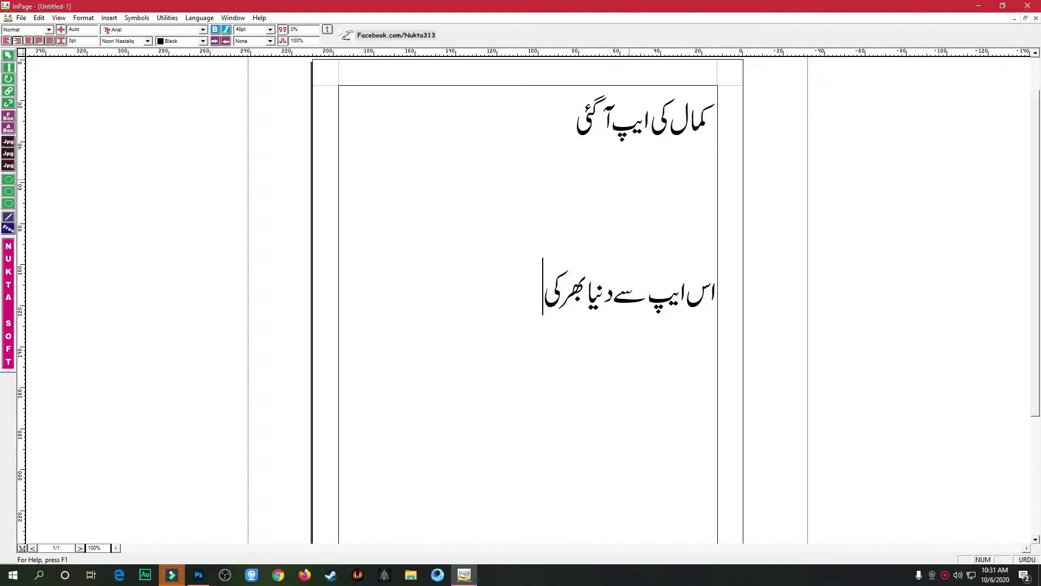
pyautogui.press('BackSpace')
pyautogui.press('BackSpace')
pyautogui.write('کء')
pyautogui.press('BackSpace')
pyautogui.write('ی')
pyautogui.press('BackSpace')
pyautogui.write('ے')
# Write the third line "لائیو چینل دیکھیں مفت میں" well below the second line
pyautogui.write('ل')
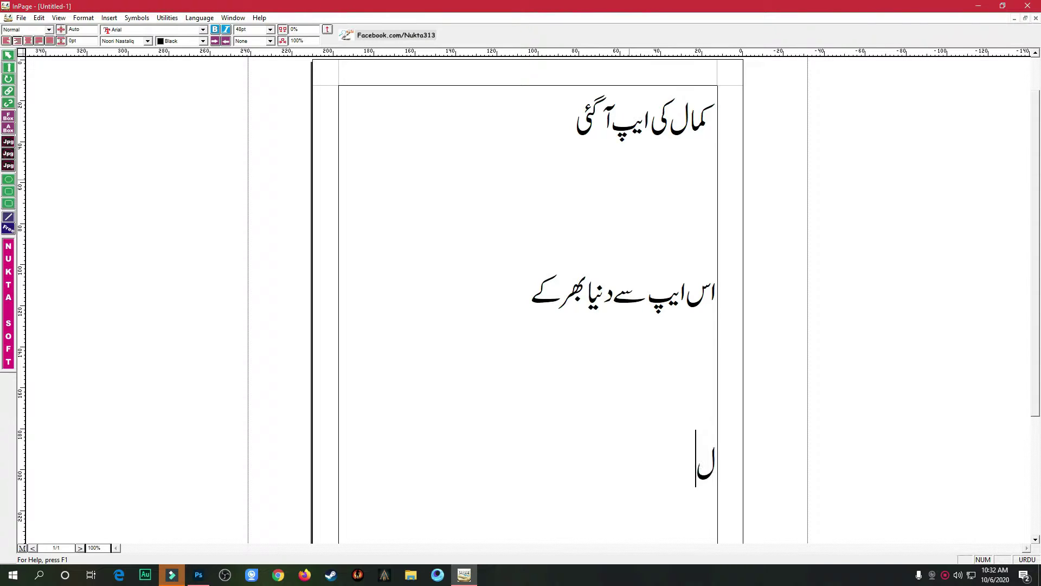
pyautogui.write('اءء')
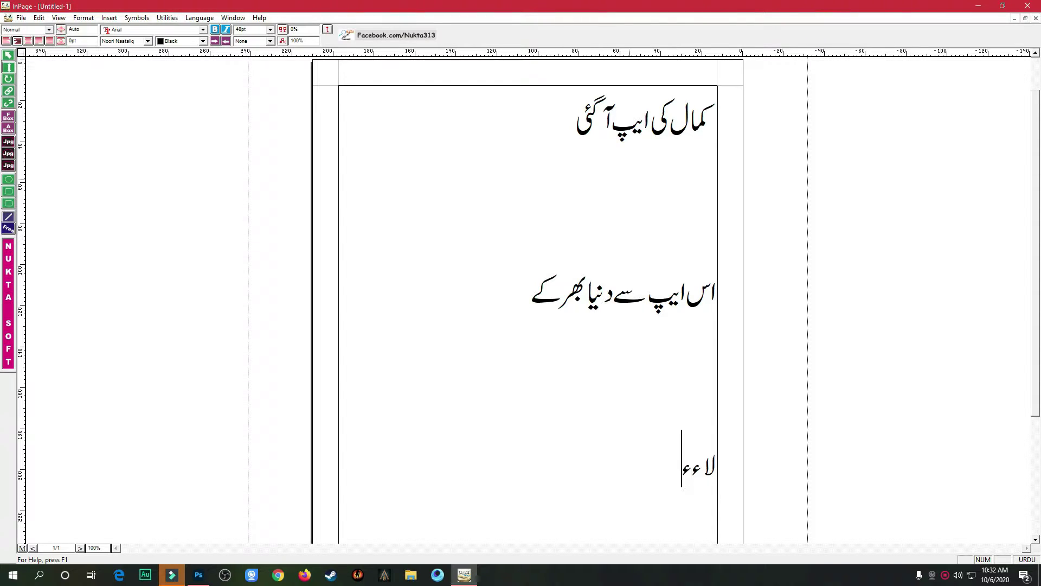
pyautogui.press('BackSpace')
pyautogui.press('BackSpace')
pyautogui.write('ئیو چھ')
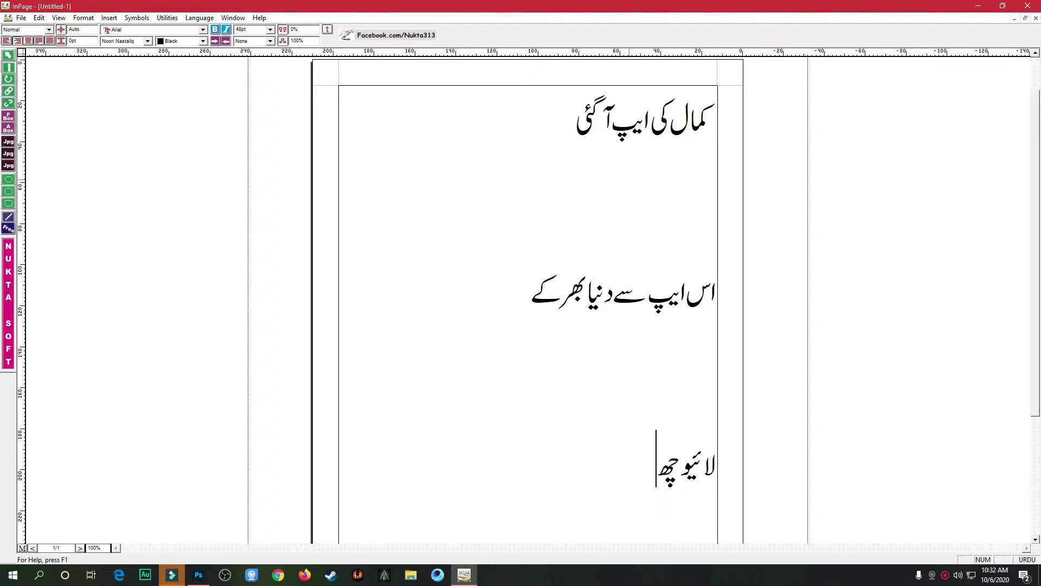
pyautogui.write('ے')
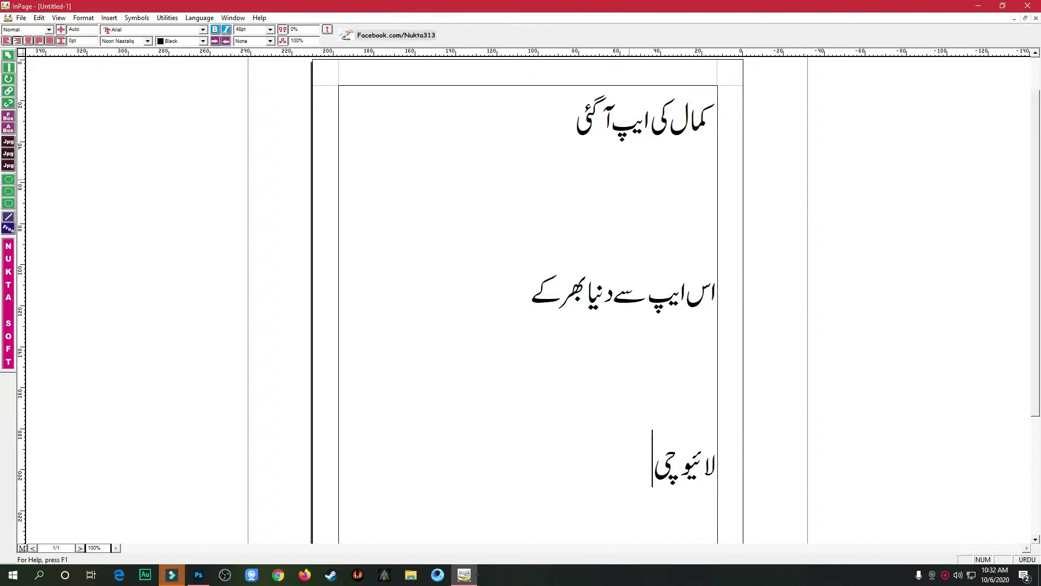
pyautogui.write('نل')
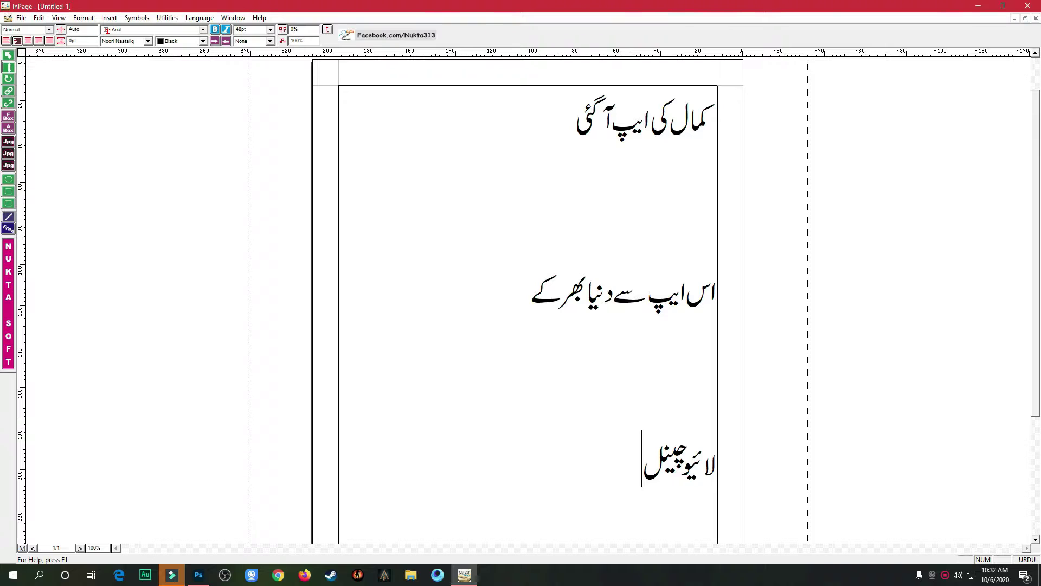
pyautogui.write(' دیکھیں')
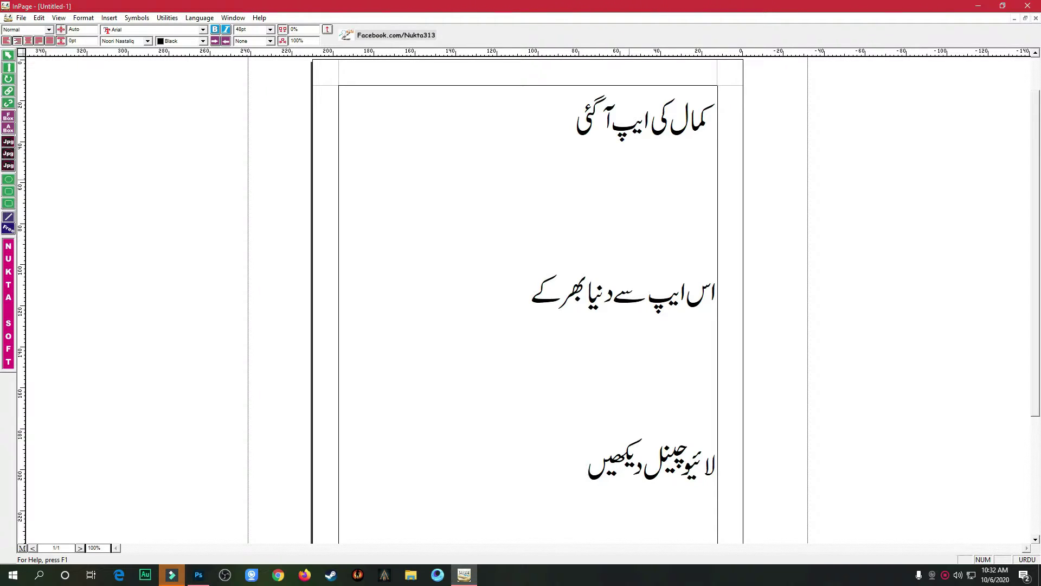
pyautogui.write(' مفت میں')
# Colour the second text line red and the third text line blue
pyautogui.tripleClick(649, 120)
pyautogui.tripleClick(602, 290)
pyautogui.click(203, 43)
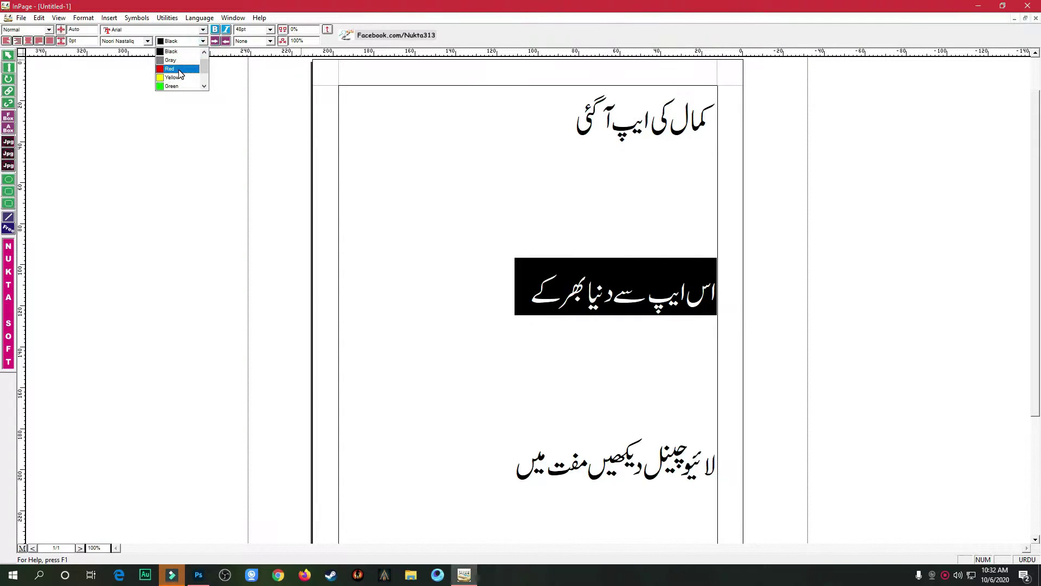
pyautogui.click(177, 68)
pyautogui.click(619, 448)
pyautogui.tripleClick(620, 448)
pyautogui.click(204, 41)
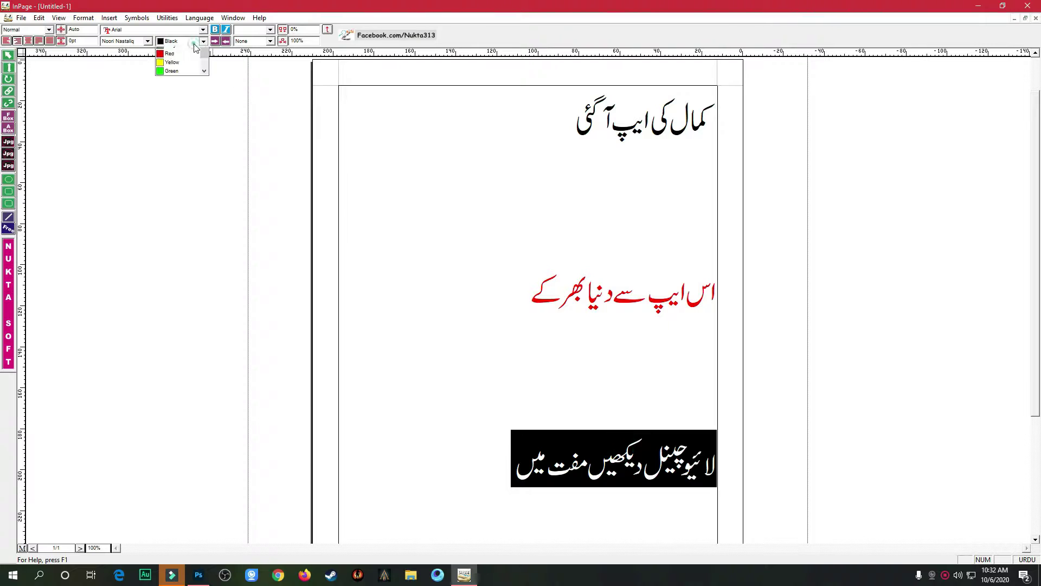
pyautogui.click(171, 80)
pyautogui.click(452, 208)
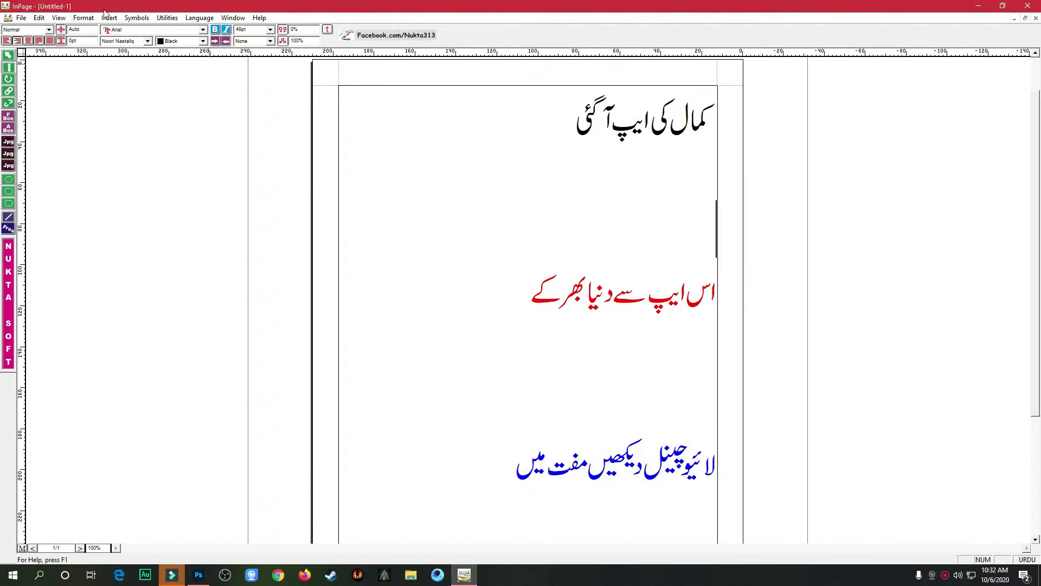
# Export page 1 as an Encapsulated PostScript picture named "anything" in the Assests folder
pyautogui.click(21, 17)
pyautogui.click(81, 158)
pyautogui.click(558, 268)
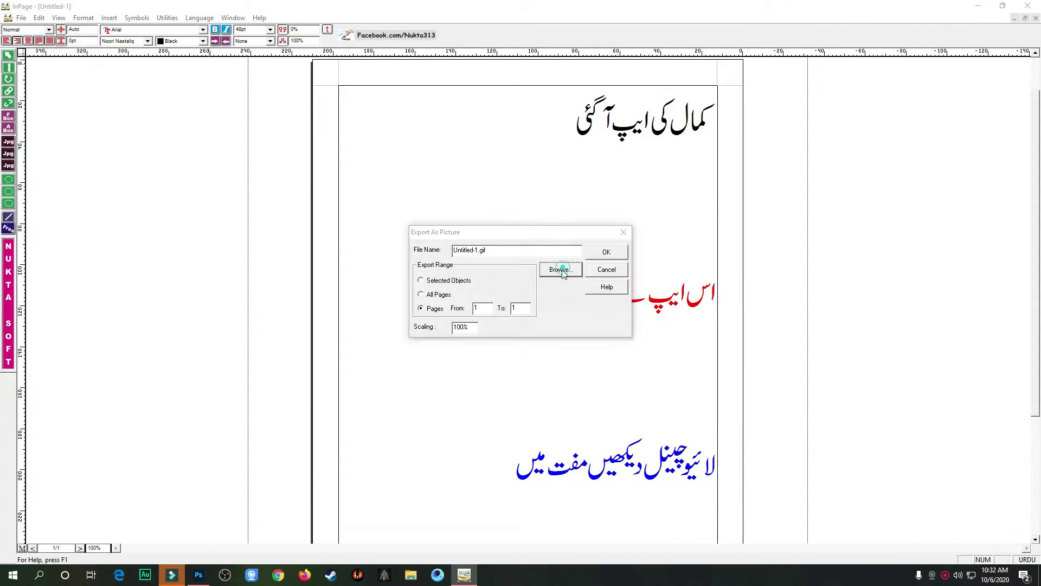
pyautogui.click(502, 348)
pyautogui.click(494, 362)
pyautogui.doubleClick(437, 273)
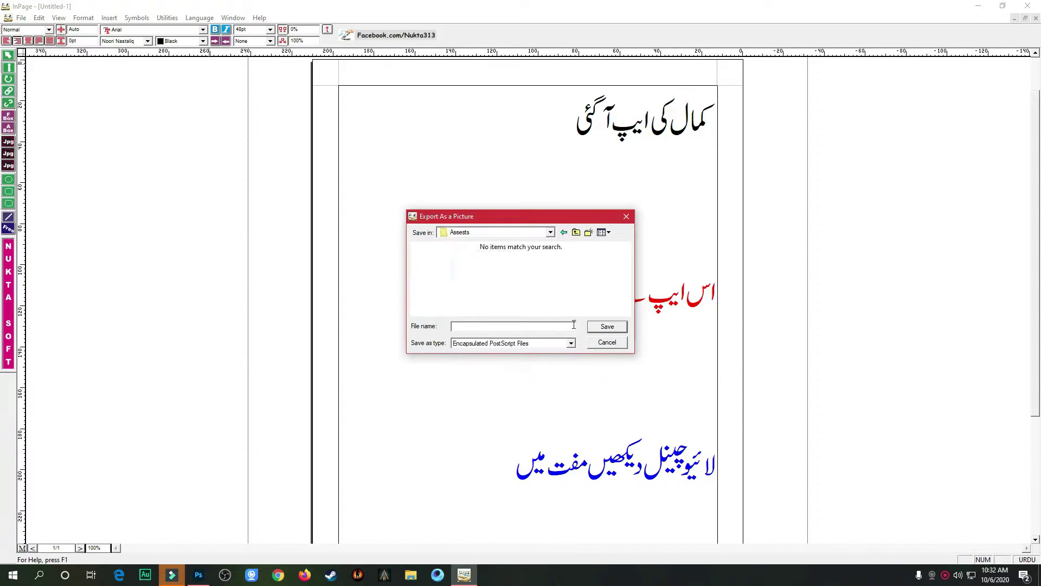
pyautogui.click(529, 325)
pyautogui.write('anything')
pyautogui.click(605, 328)
pyautogui.click(601, 251)
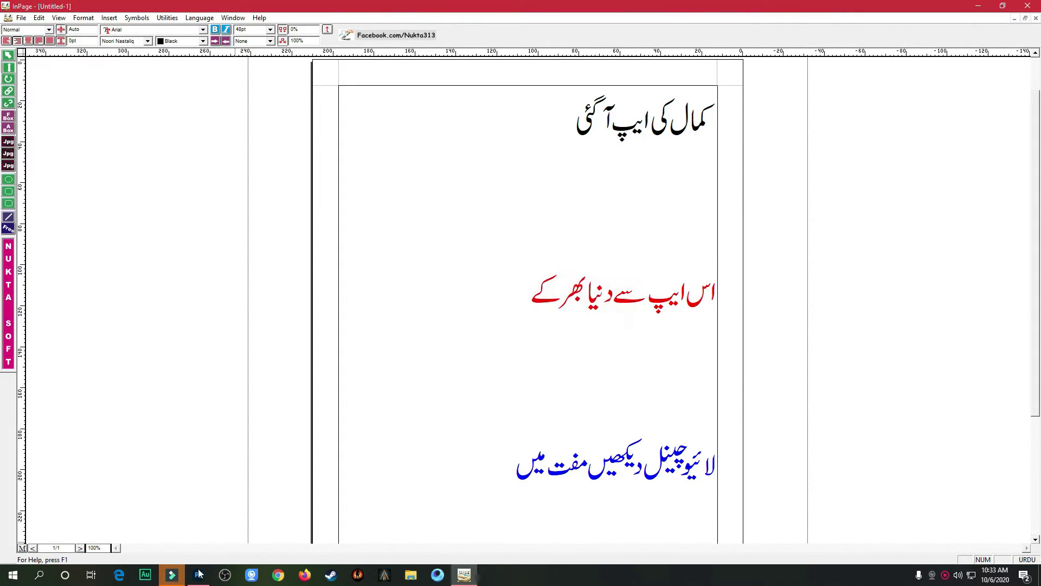
# Switch to Photoshop and open anything.eps, rasterizing it at 2479 × 3504 pixels, 300 pixels/inch, in CMYK Color
pyautogui.click(198, 575)
pyautogui.click(92, 39)
pyautogui.click(23, 6)
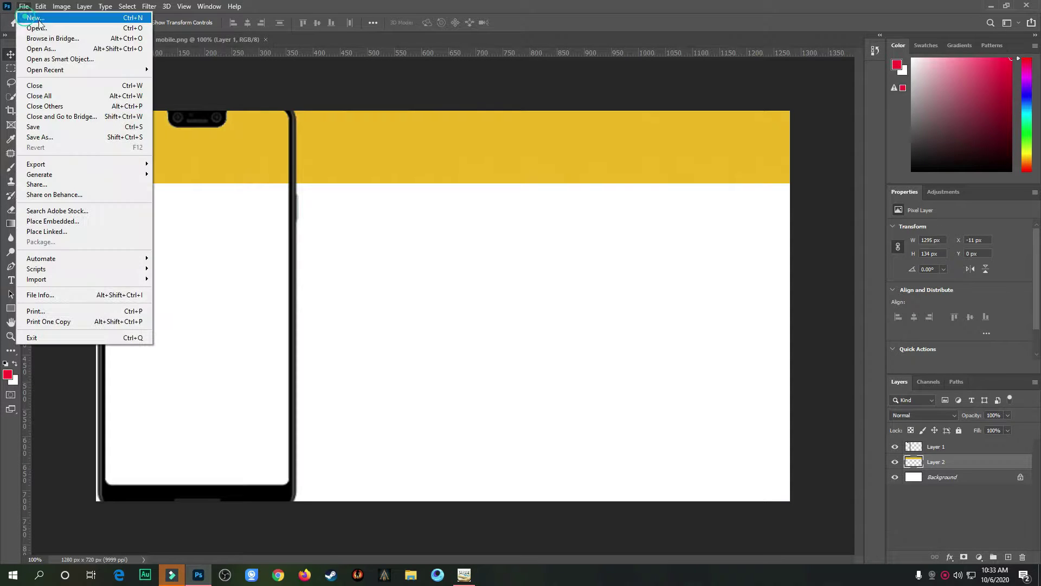
pyautogui.click(43, 23)
pyautogui.doubleClick(147, 107)
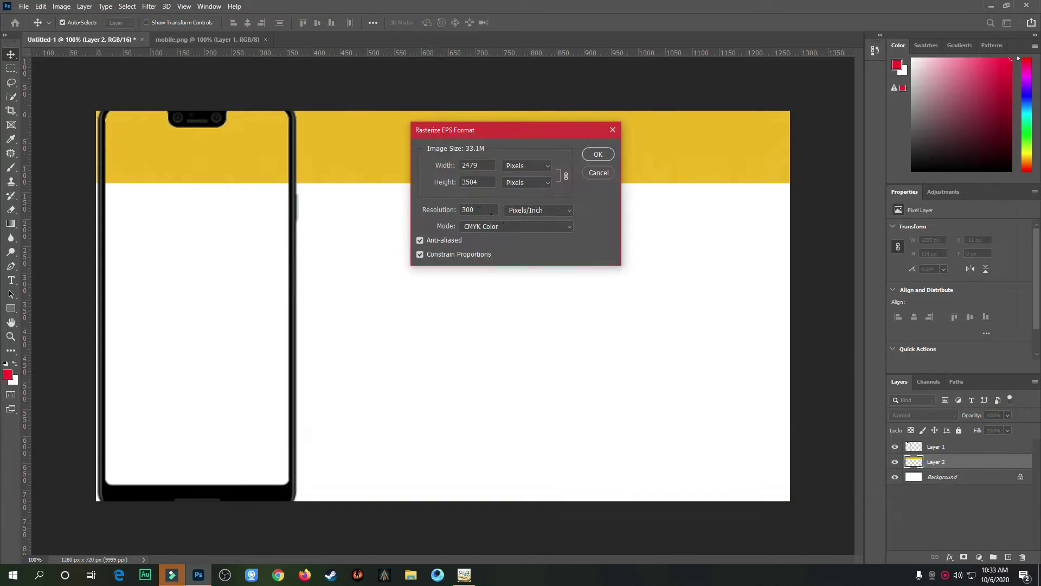
pyautogui.click(596, 154)
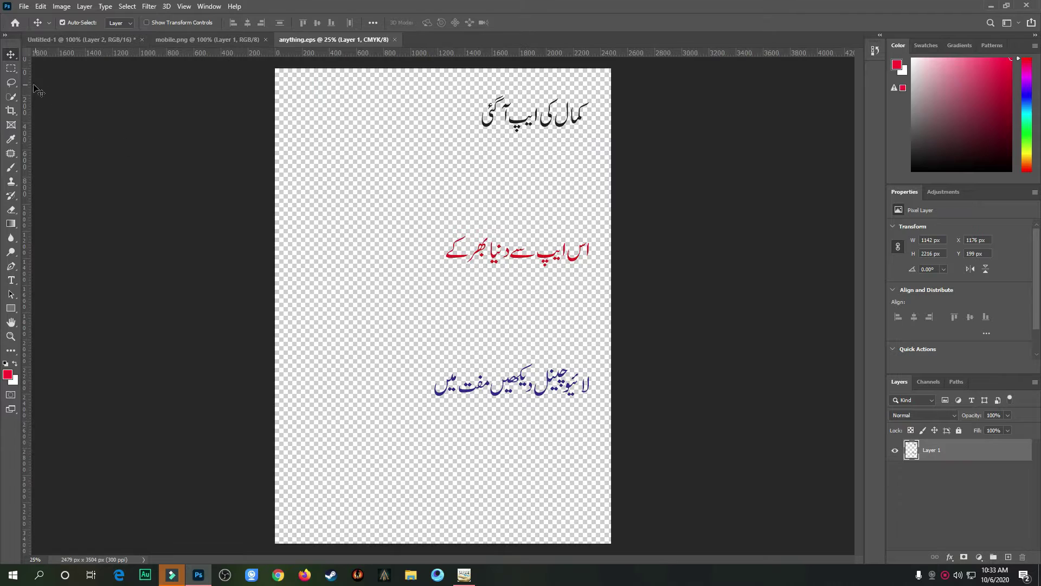
# Select the black first text line with the Rectangular Marquee and copy it into the Untitled-1 document
pyautogui.click(10, 68)
pyautogui.moveTo(462, 86); pyautogui.dragTo(601, 146)
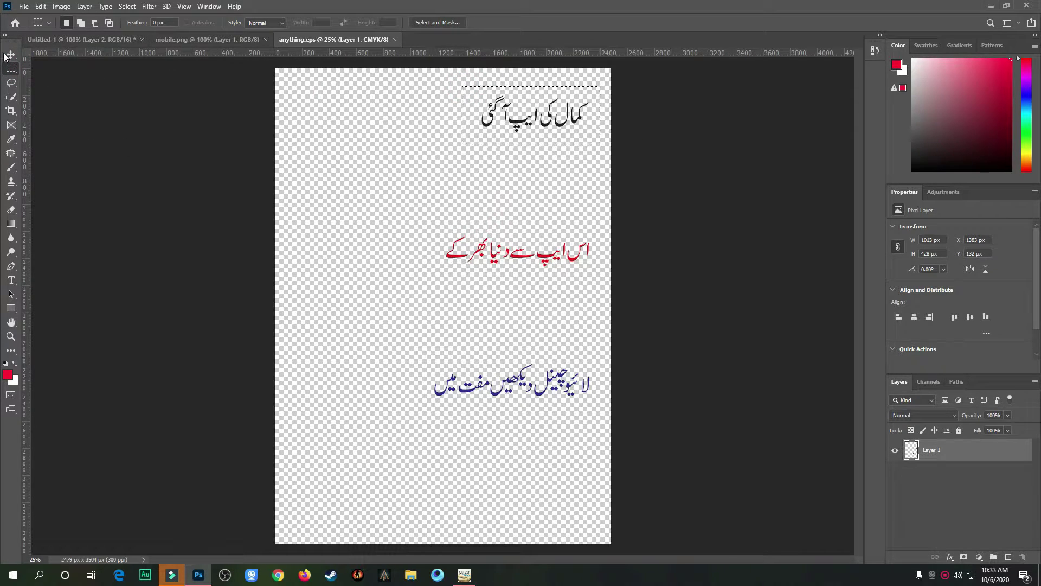
pyautogui.press('v')
pyautogui.moveTo(418, 85); pyautogui.dragTo(482, 168)
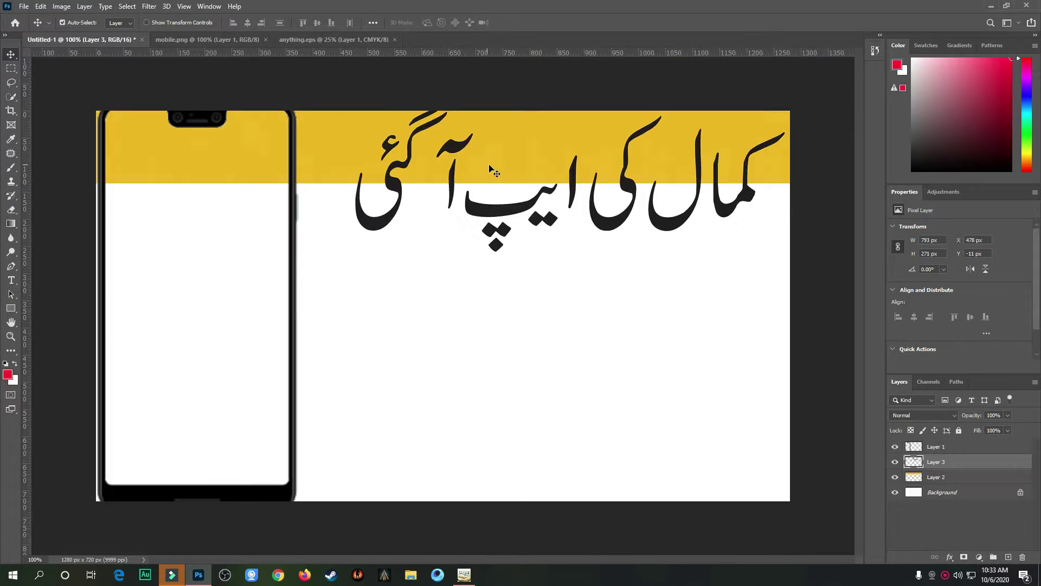
# Scale the black headline to about 50% with Free Transform and place it on the yellow band
pyautogui.hotkey('ctrl', 't')
pyautogui.moveTo(785, 105); pyautogui.dragTo(630, 159)
pyautogui.moveTo(574, 193); pyautogui.dragTo(661, 133)
pyautogui.moveTo(711, 100); pyautogui.dragTo(652, 120)
pyautogui.moveTo(604, 136); pyautogui.dragTo(639, 126)
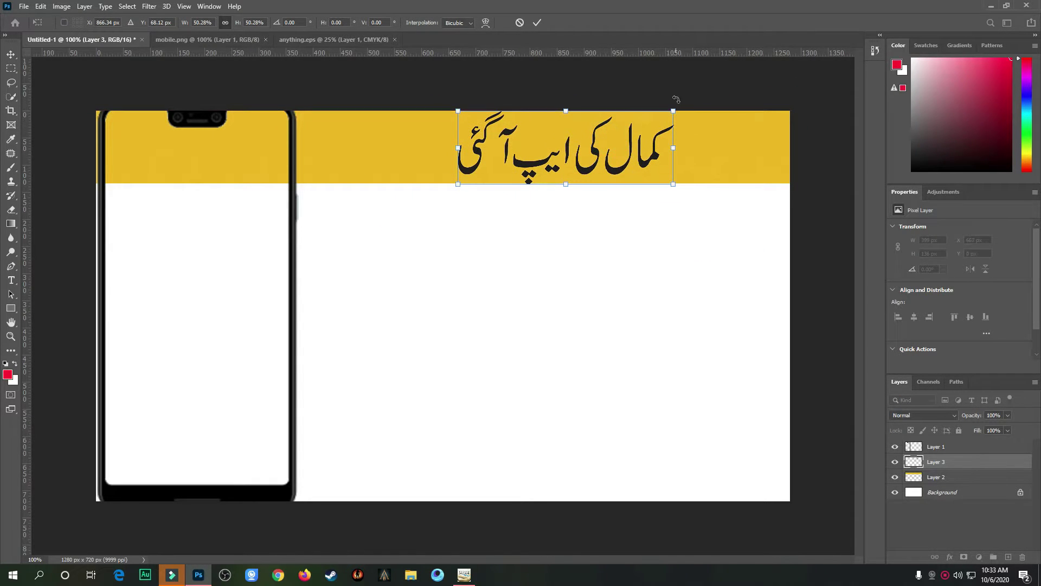
pyautogui.click(536, 24)
pyautogui.hotkey('ctrl', '-')
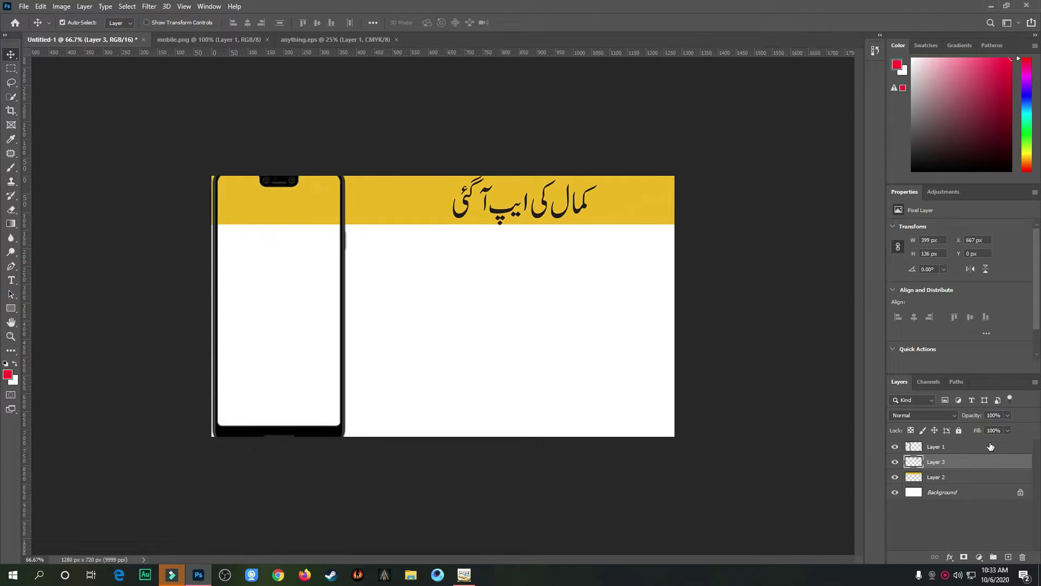
# Enlarge the yellow band on Layer 2 proportionally to about 123%, keeping its top-right corner fixed
pyautogui.click(941, 474)
pyautogui.hotkey('ctrl', 't')
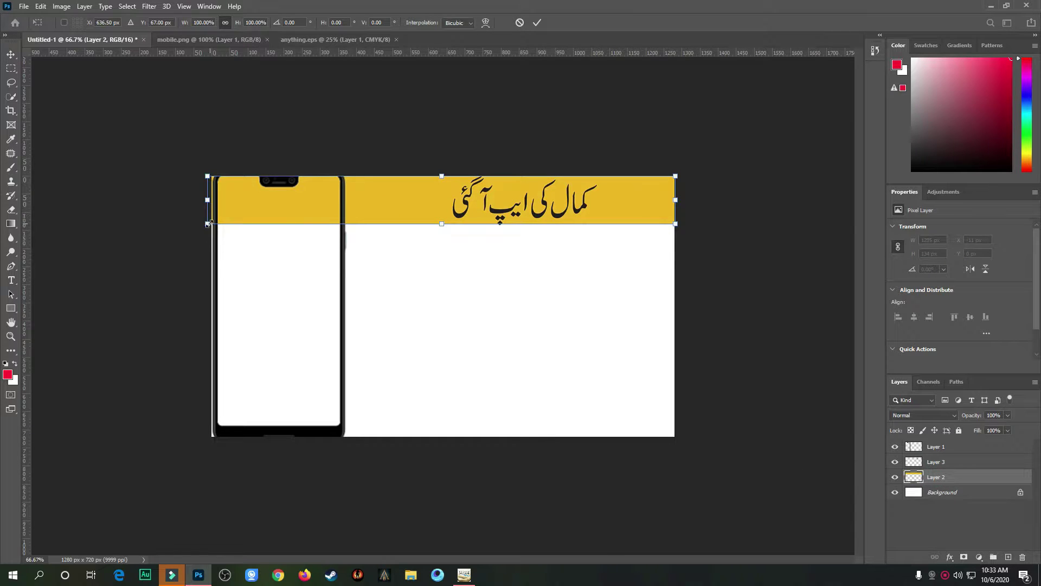
pyautogui.moveTo(207, 224); pyautogui.dragTo(110, 287)
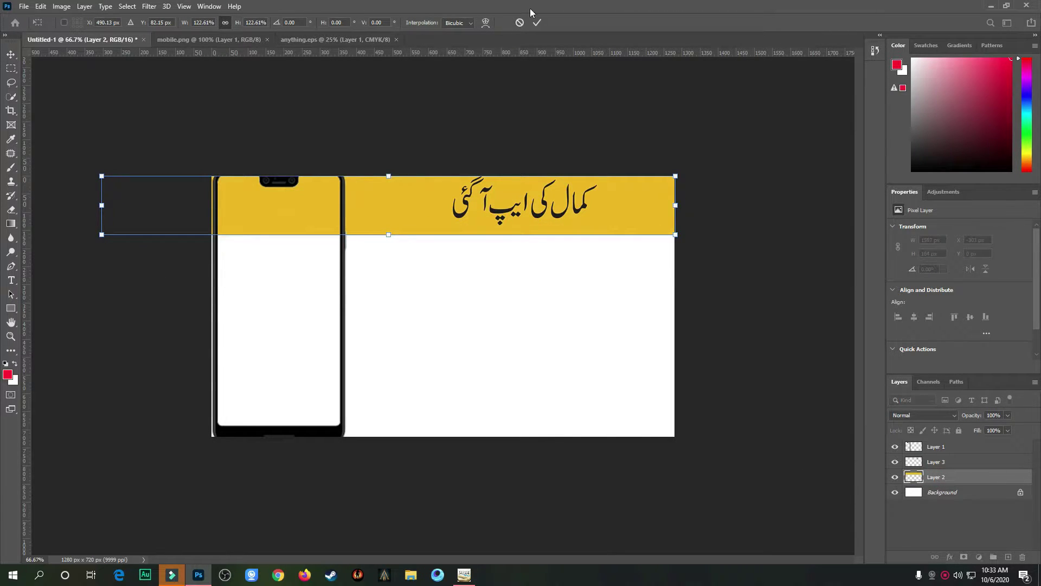
pyautogui.click(537, 23)
# Place the headline's Layer 3 above Layer 1 and enlarge the headline to about 125% within the yellow band
pyautogui.click(939, 461)
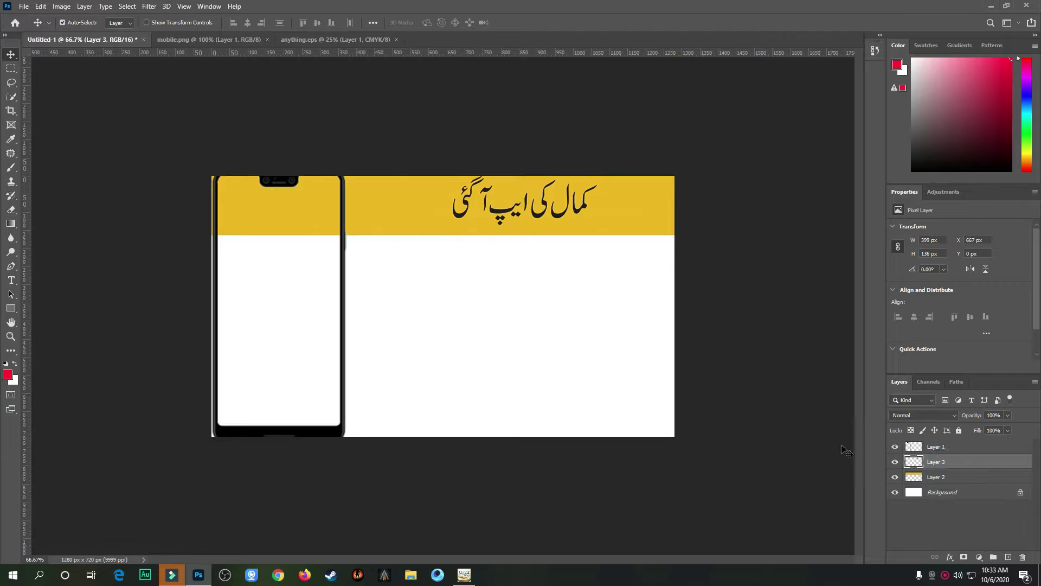
pyautogui.moveTo(946, 446); pyautogui.dragTo(943, 471)
pyautogui.click(924, 445)
pyautogui.hotkey('ctrl', 't')
pyautogui.moveTo(595, 176); pyautogui.dragTo(672, 150)
pyautogui.moveTo(630, 184); pyautogui.dragTo(604, 202)
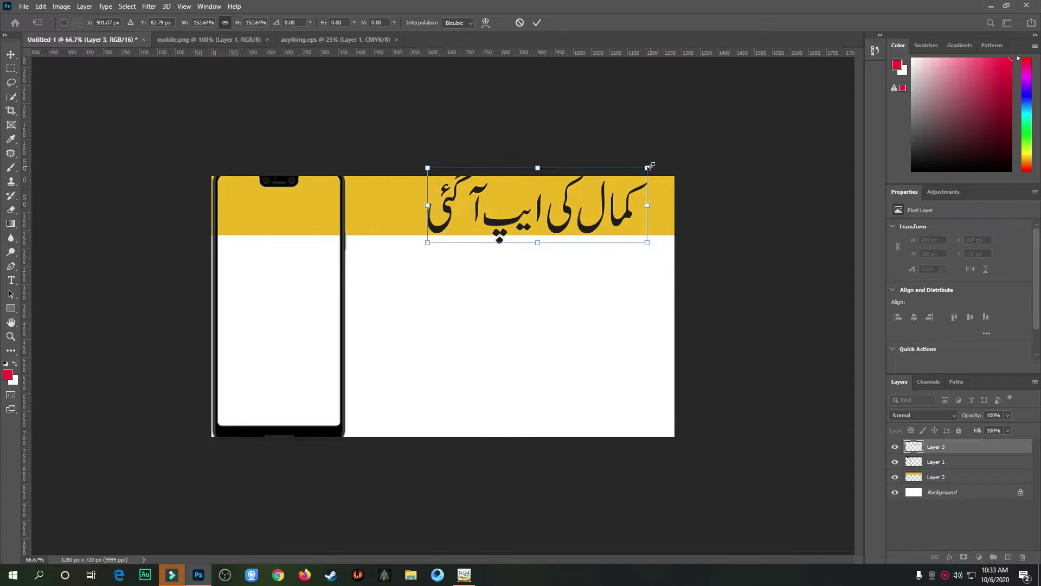
pyautogui.moveTo(650, 167); pyautogui.dragTo(597, 190)
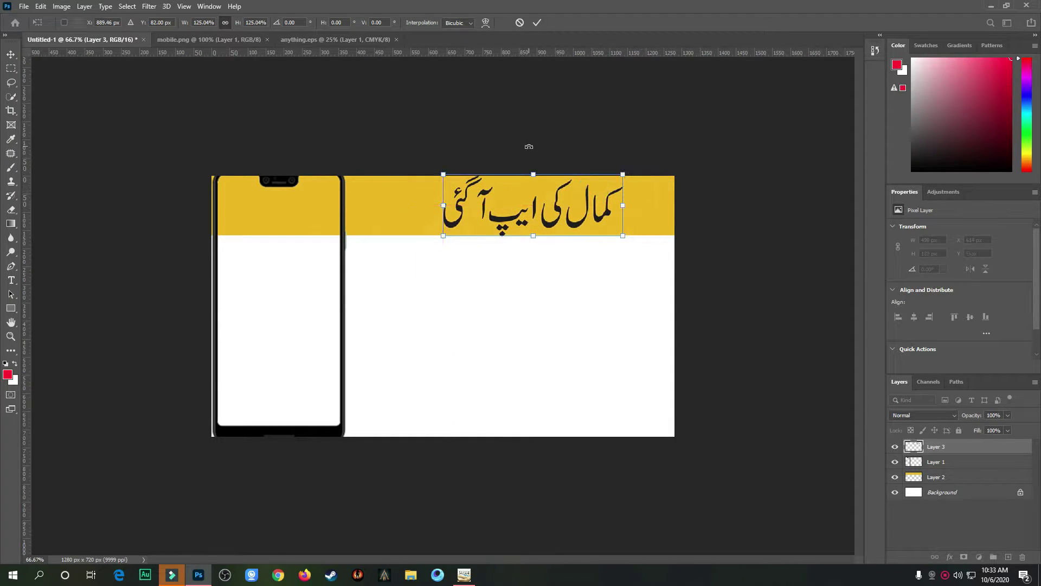
pyautogui.click(536, 24)
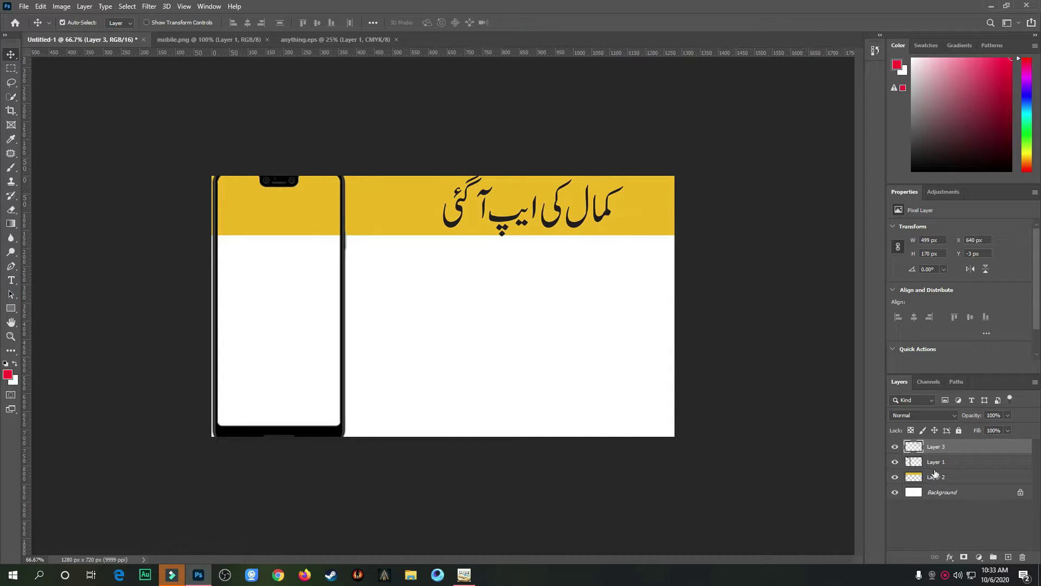
# Scale the headline down slightly to about 479 × 163 px
pyautogui.click(480, 199)
pyautogui.hotkey('ctrl', 't')
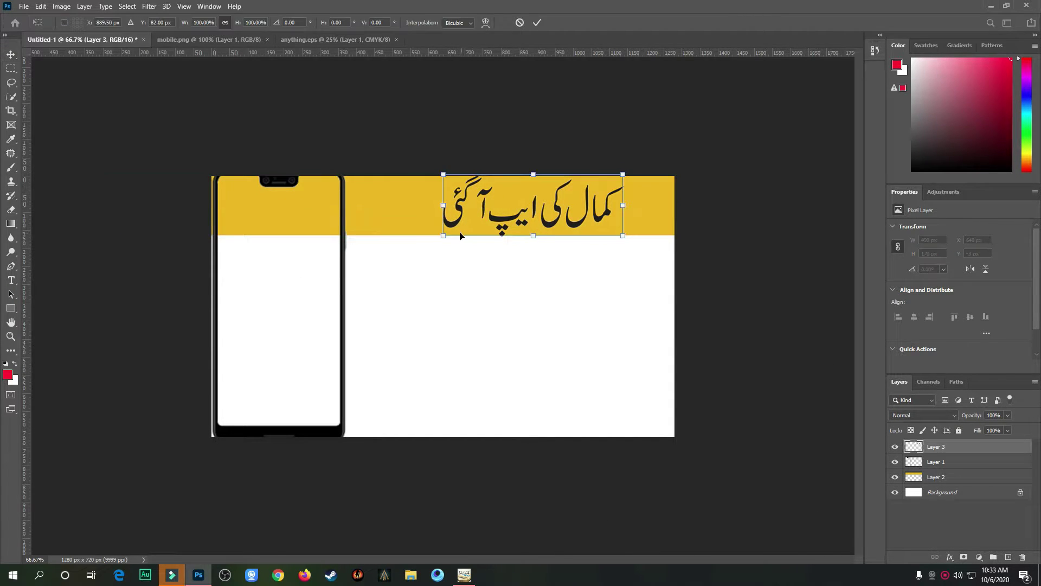
pyautogui.moveTo(440, 235); pyautogui.dragTo(449, 232)
pyautogui.click(539, 24)
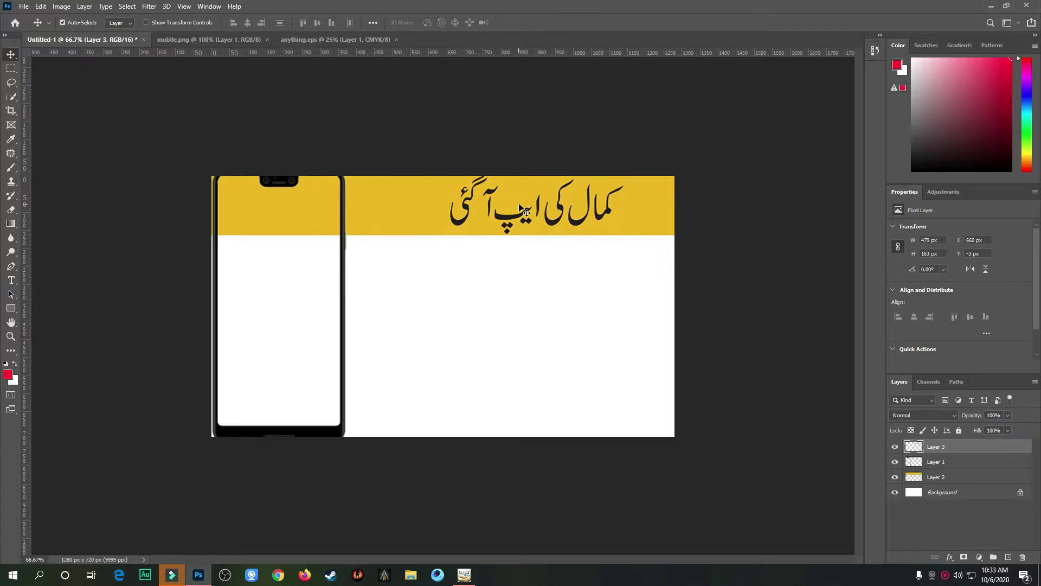
# Move the headline on Layer 3 toward the yellow band's right end, at about X 733 px and Y 0 px
pyautogui.click(558, 216)
pyautogui.click(932, 447)
pyautogui.moveTo(569, 214)
pyautogui.mouseDown()
pyautogui.moveTo(547, 219)
pyautogui.moveTo(590, 213)
pyautogui.mouseUp()
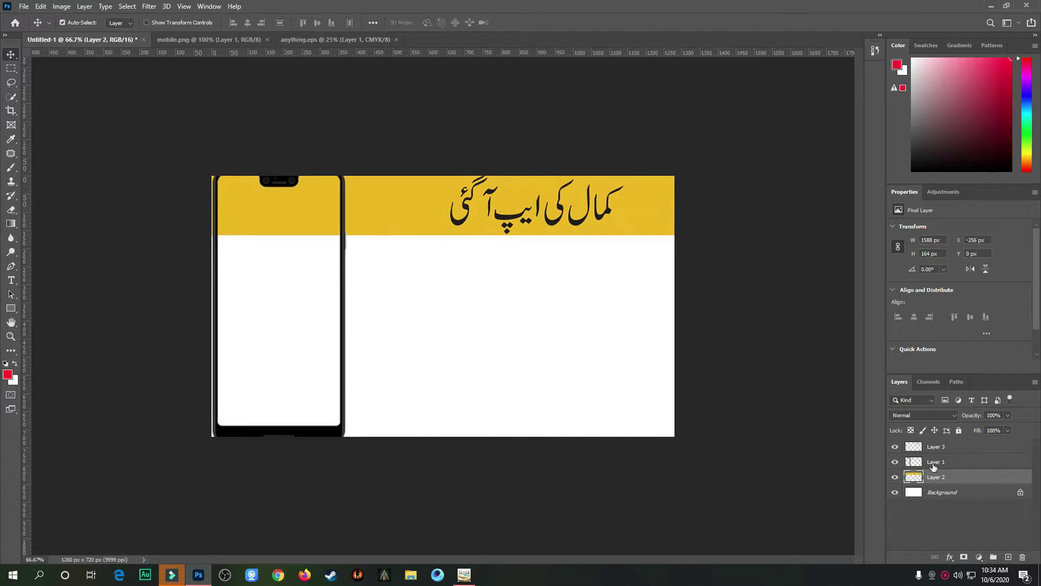
pyautogui.click(934, 447)
pyautogui.moveTo(515, 219); pyautogui.dragTo(540, 223)
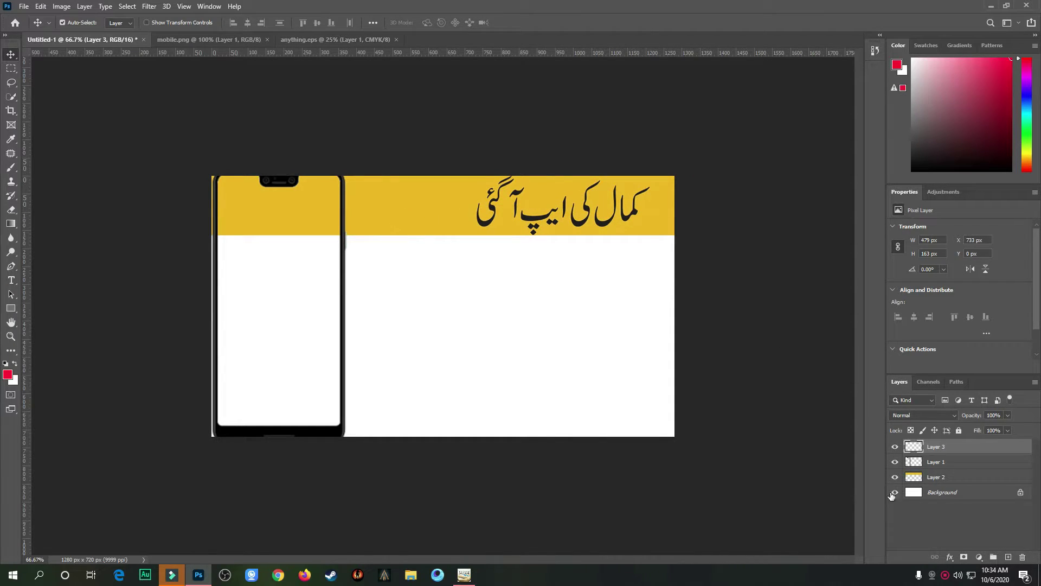
# Close mobile.png, clear the old selection in anything.eps, and copy its red Urdu line into the thumbnail
pyautogui.click(307, 40)
pyautogui.click(267, 39)
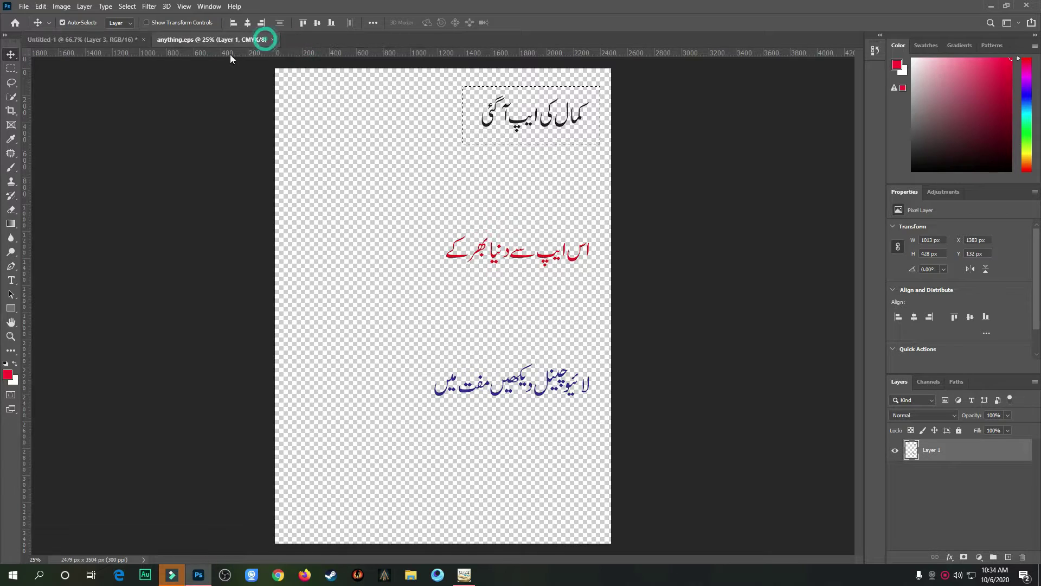
pyautogui.click(15, 68)
pyautogui.rightClick(518, 123)
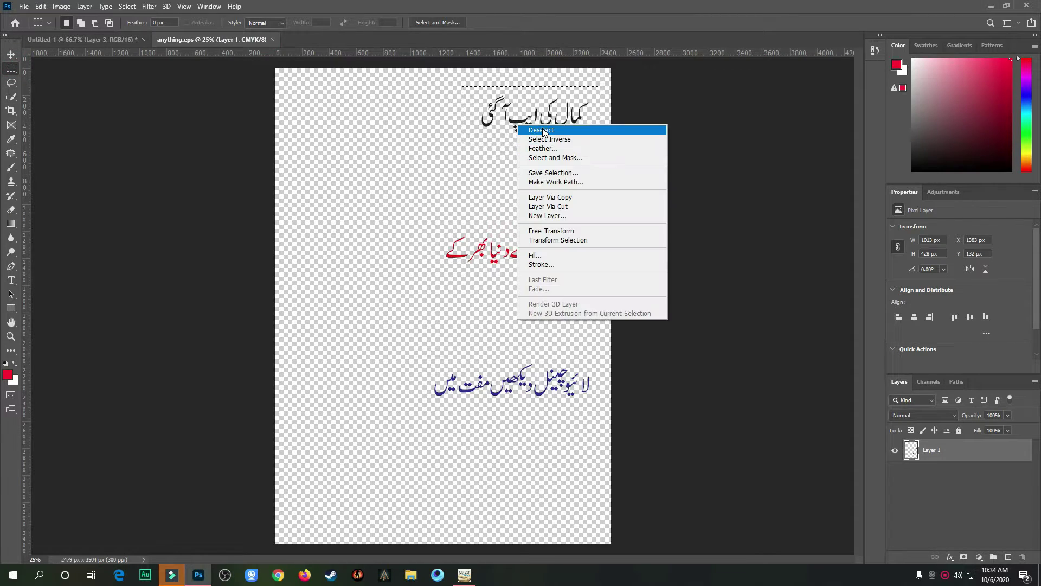
pyautogui.click(541, 129)
pyautogui.moveTo(430, 208); pyautogui.dragTo(497, 260)
pyautogui.moveTo(431, 208); pyautogui.dragTo(601, 280)
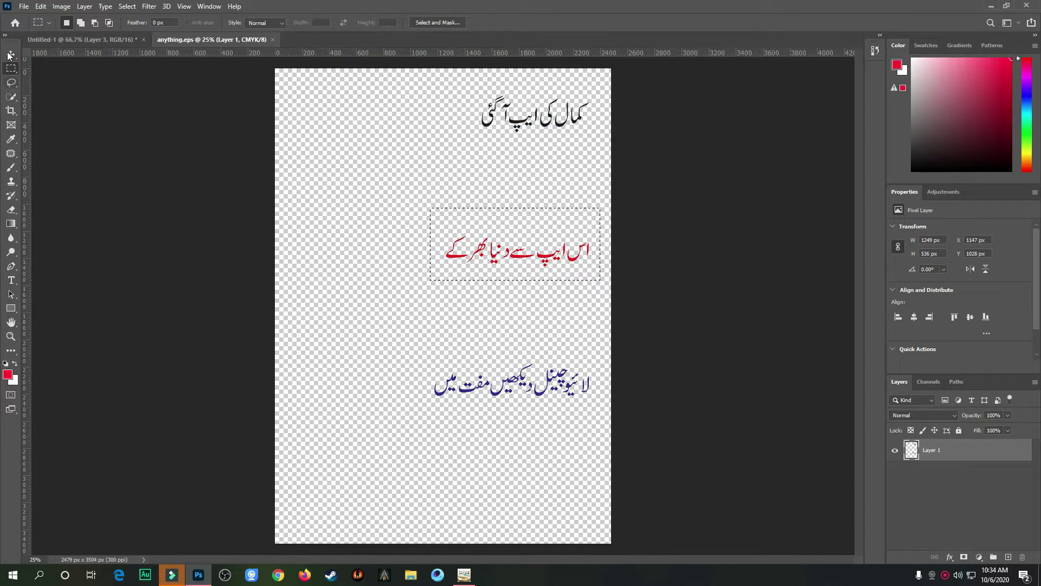
pyautogui.press('v')
pyautogui.moveTo(542, 249); pyautogui.dragTo(421, 328)
# Scale the red Urdu line to about 801 × 172 px and place it below the yellow band, at about X 430 px, Y 188 px
pyautogui.hotkey('ctrl', 't')
pyautogui.moveTo(177, 288); pyautogui.dragTo(298, 314)
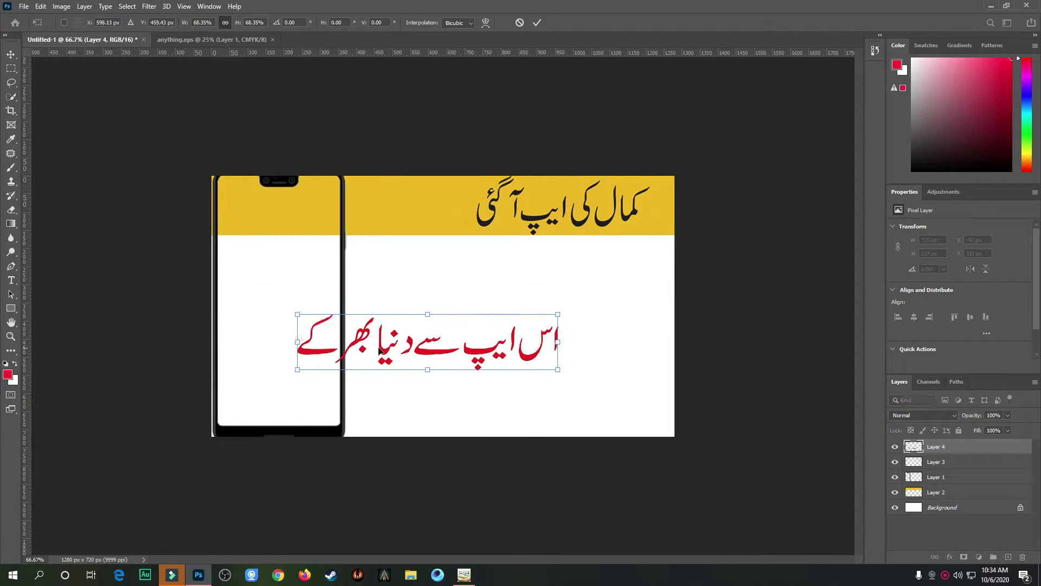
pyautogui.moveTo(387, 349); pyautogui.dragTo(477, 285)
pyautogui.moveTo(650, 250); pyautogui.dragTo(679, 244)
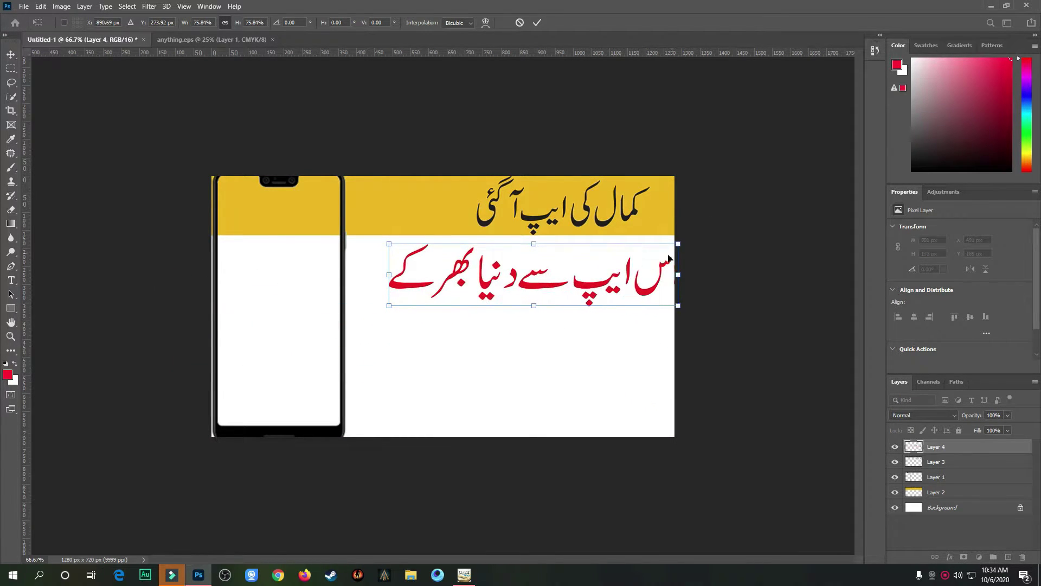
pyautogui.moveTo(625, 276); pyautogui.dragTo(602, 276)
pyautogui.click(537, 22)
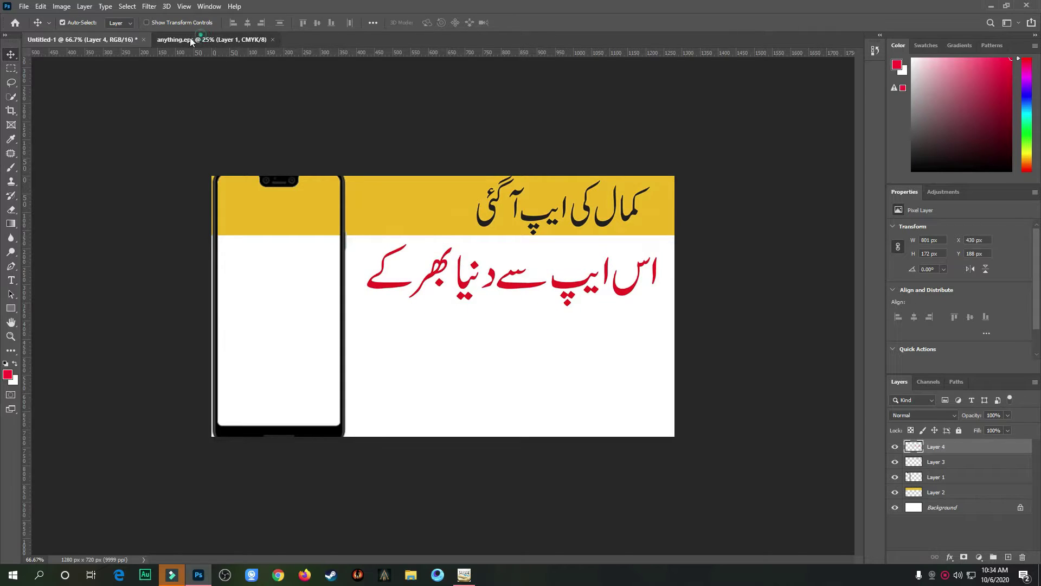
# Select the blue Urdu line in anything.eps with the Rectangular Marquee and copy it into the thumbnail
pyautogui.click(211, 39)
pyautogui.click(13, 66)
pyautogui.click(540, 243)
pyautogui.moveTo(421, 343); pyautogui.dragTo(594, 420)
pyautogui.click(11, 54)
pyautogui.moveTo(477, 383); pyautogui.dragTo(406, 344)
# Scale the blue Urdu line to about 816 × 171 px and place it under the red line, at about X 415 px, Y 380 px
pyautogui.hotkey('ctrl', 't')
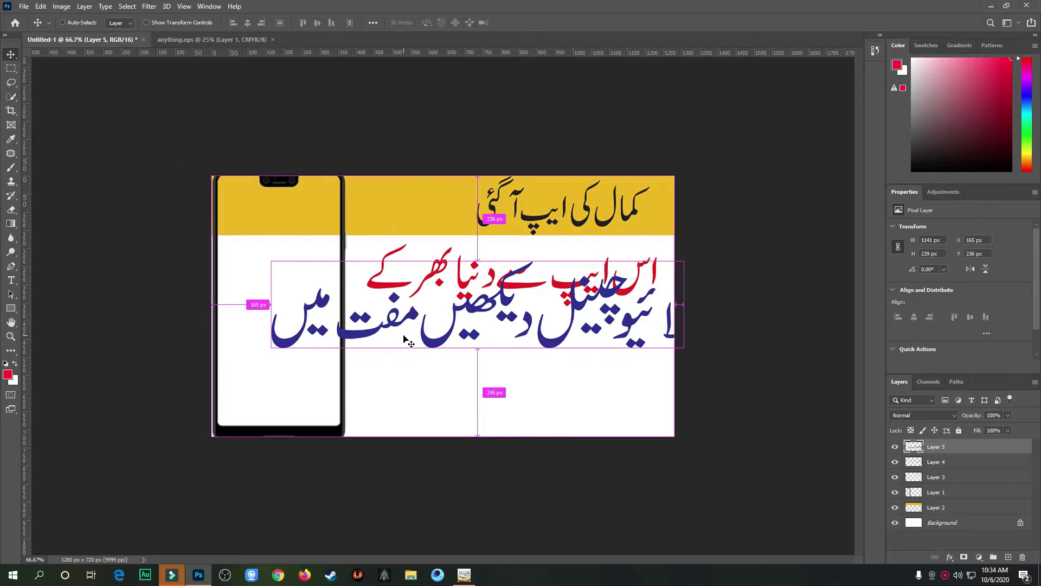
pyautogui.moveTo(270, 259); pyautogui.dragTo(416, 290)
pyautogui.moveTo(576, 308); pyautogui.dragTo(520, 337)
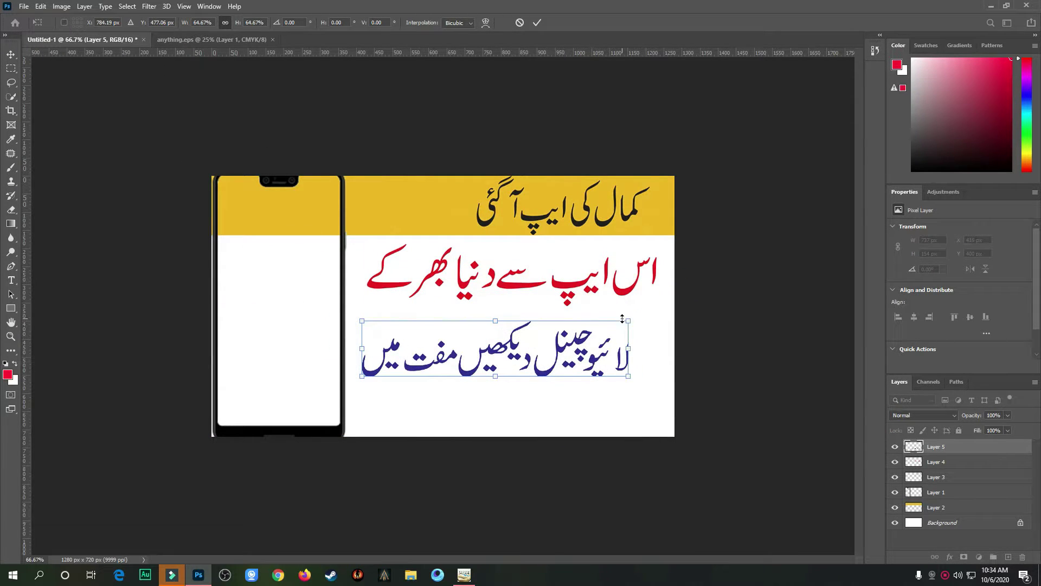
pyautogui.moveTo(622, 318); pyautogui.dragTo(689, 314)
pyautogui.moveTo(579, 335); pyautogui.dragTo(598, 331)
pyautogui.click(537, 22)
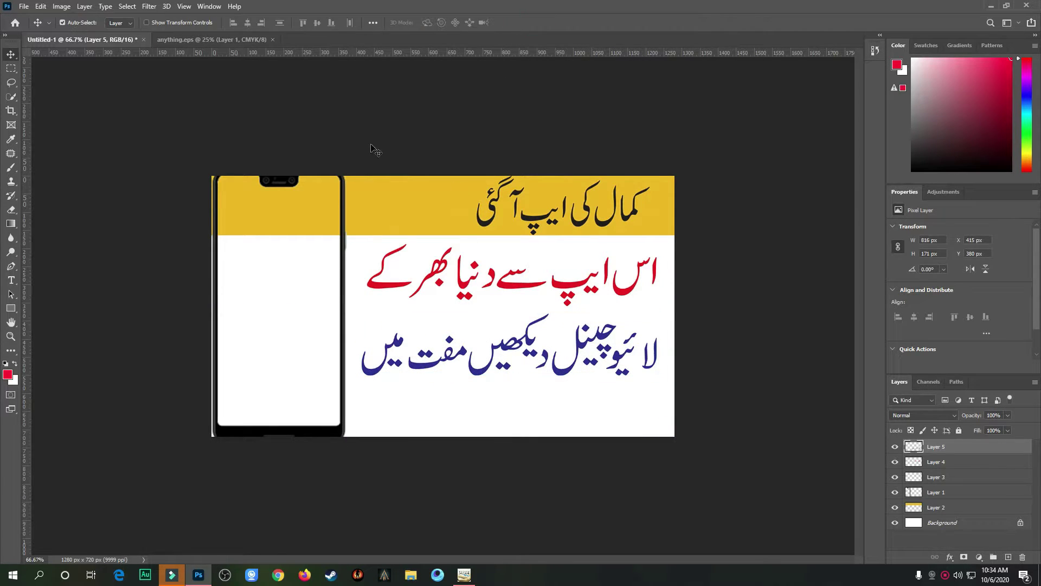
# Close anything.eps without saving and open wow.png together with the red arrow PNG from the Assests folder
pyautogui.click(205, 40)
pyautogui.click(272, 40)
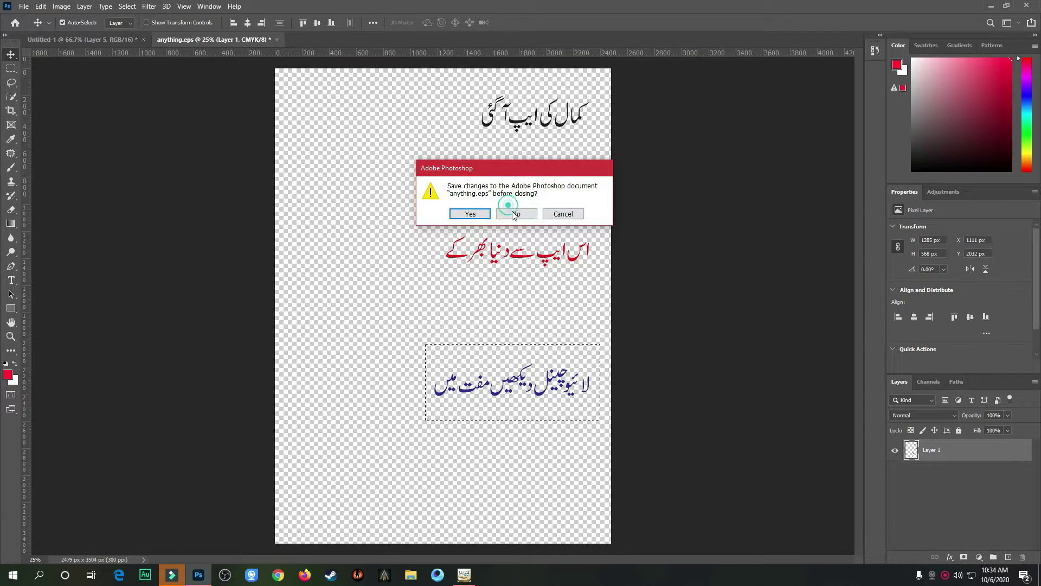
pyautogui.click(523, 213)
pyautogui.click(24, 6)
pyautogui.click(35, 28)
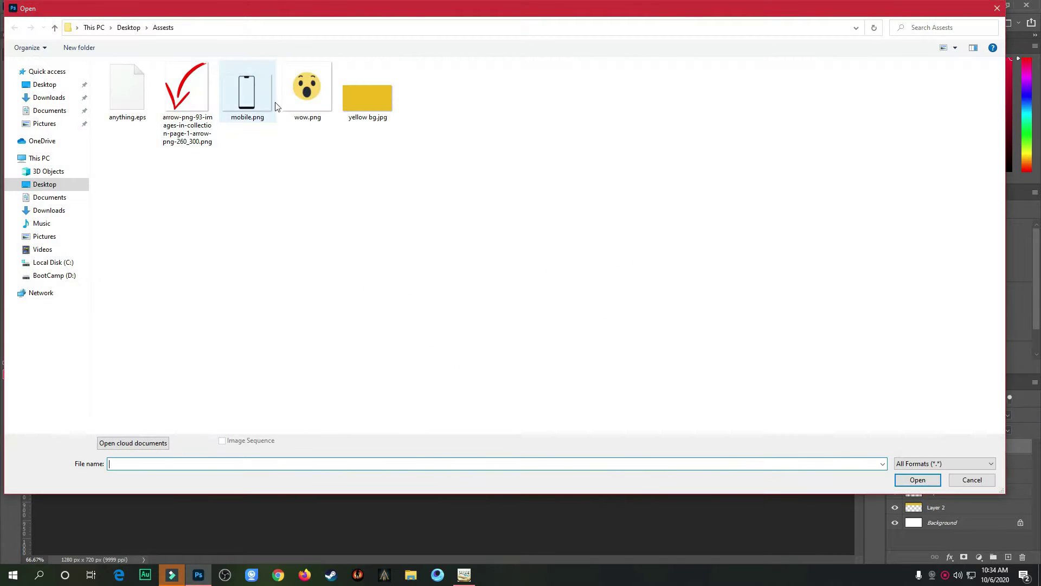
pyautogui.click(304, 89)
pyautogui.keyDown('ctrl'); pyautogui.click(187, 103); pyautogui.keyUp('ctrl')
pyautogui.click(919, 482)
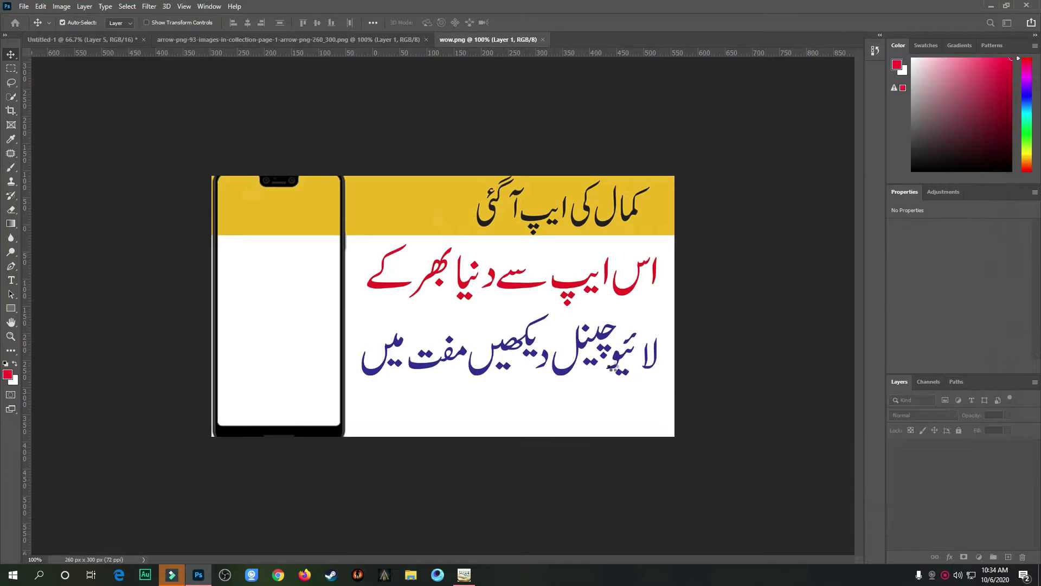
# Copy the wow emoji into the thumbnail, scale it to about 115 × 116 px, and place it below the blue line near the phone
pyautogui.moveTo(341, 181); pyautogui.dragTo(433, 402)
pyautogui.hotkey('ctrl', 't')
pyautogui.moveTo(321, 291); pyautogui.dragTo(570, 402)
pyautogui.moveTo(590, 426); pyautogui.dragTo(422, 417)
pyautogui.click(536, 22)
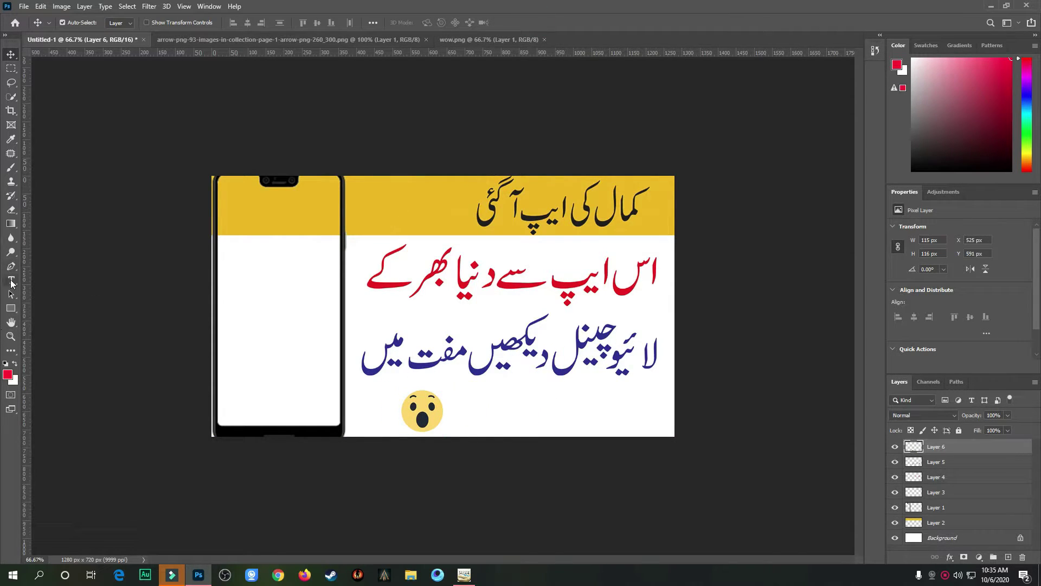
# Add the red text "LIVE TV FREE !!!" beside the emoji
pyautogui.click(484, 417)
pyautogui.click(983, 84)
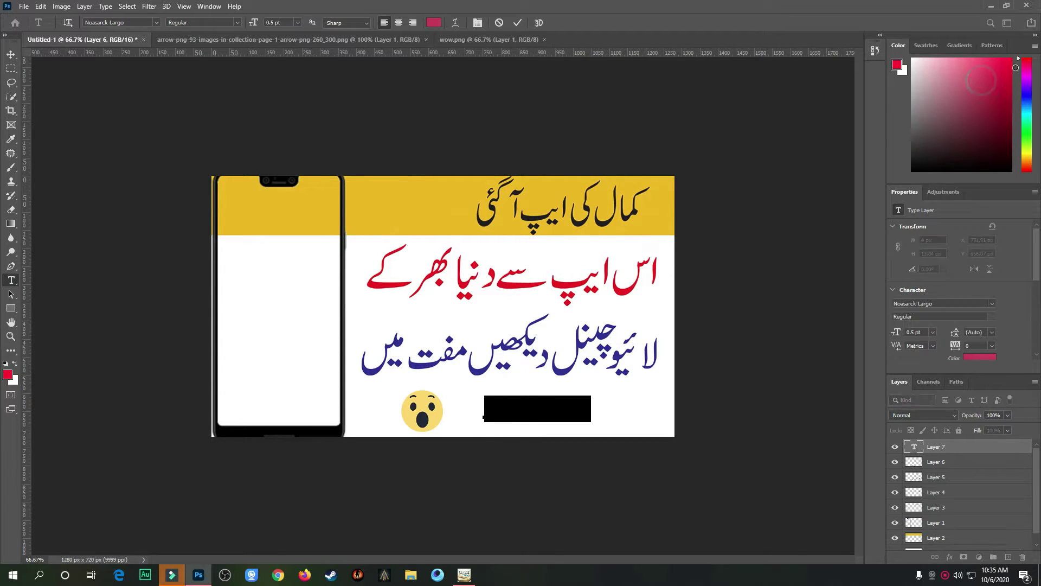
pyautogui.tripleClick(547, 409)
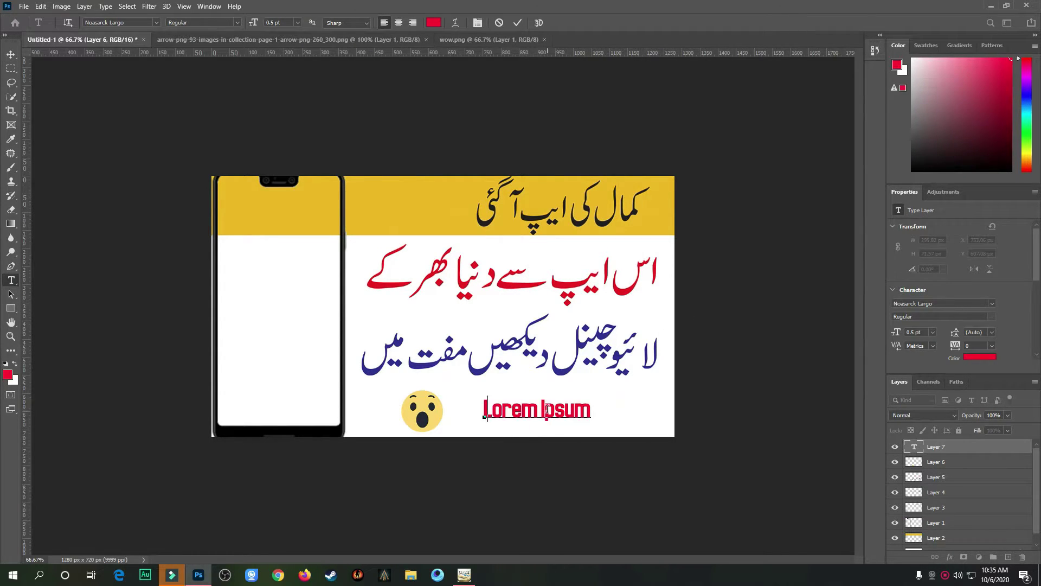
pyautogui.write('live')
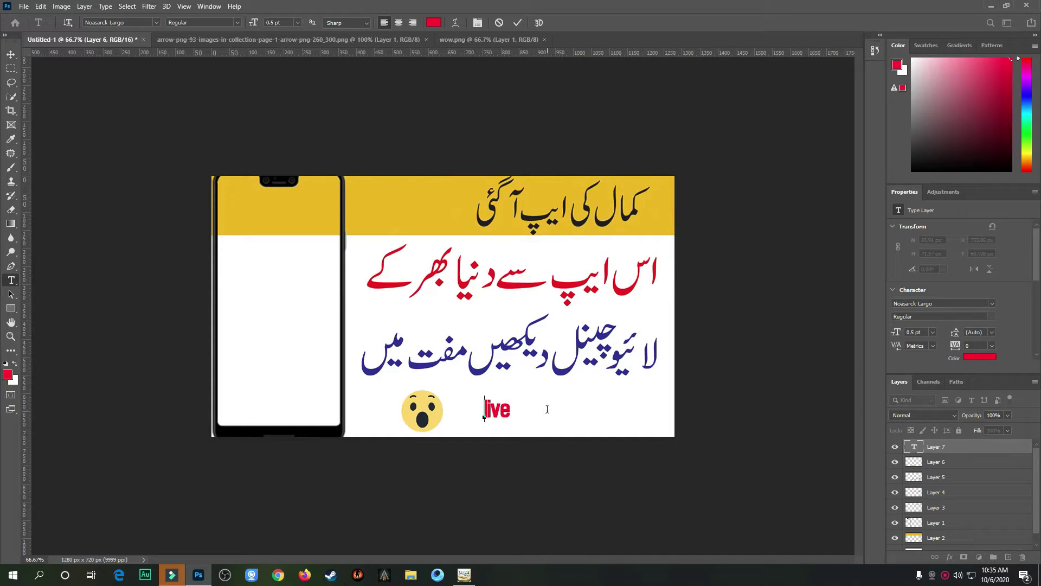
pyautogui.write('LIVE TV FREE !!!')
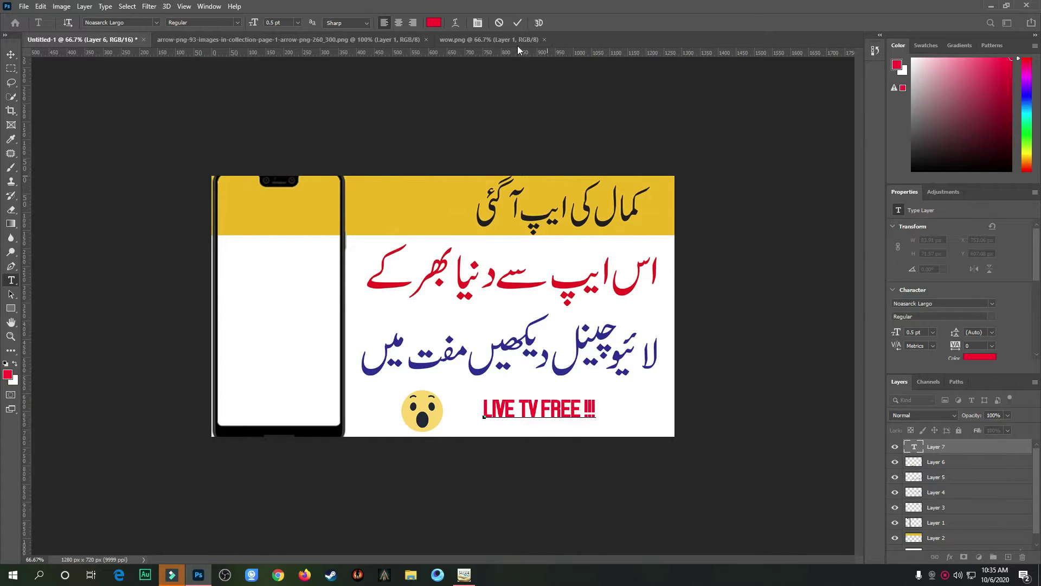
pyautogui.click(518, 22)
# Enlarge the "LIVE TV FREE !!!" text to about 534 × 123 px, filling the space beside the emoji
pyautogui.hotkey('ctrl', 't')
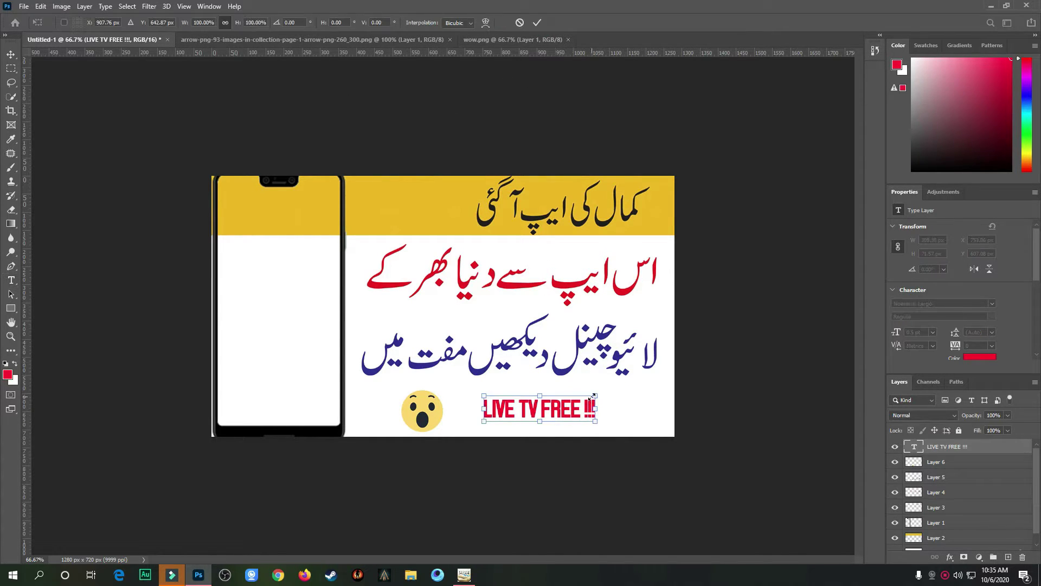
pyautogui.moveTo(595, 396)
pyautogui.mouseDown()
pyautogui.moveTo(675, 378)
pyautogui.moveTo(580, 406)
pyautogui.moveTo(595, 403)
pyautogui.mouseUp()
pyautogui.click(536, 24)
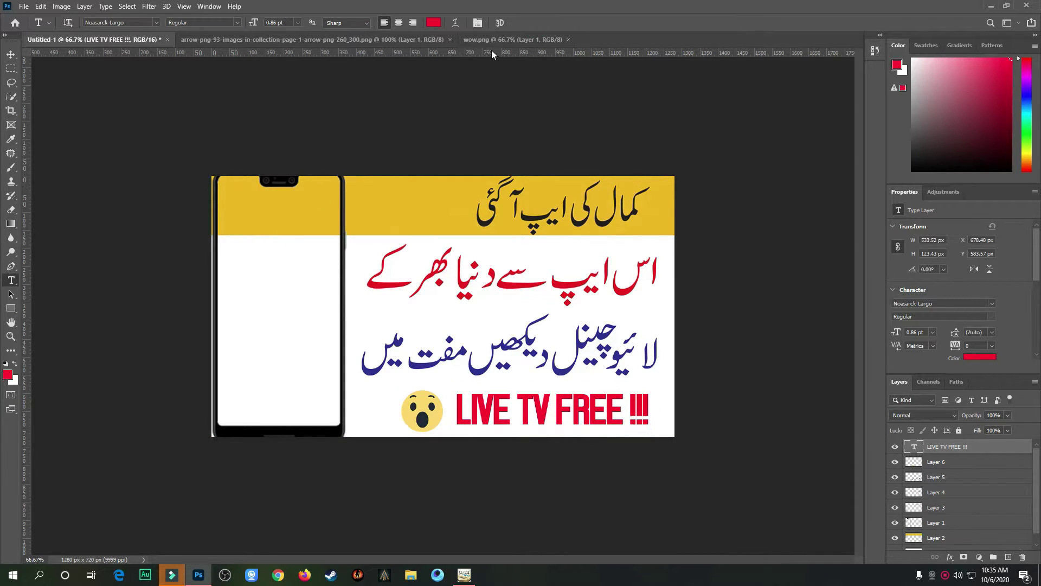
# Close wow.png and copy the red arrow from its PNG into the thumbnail
pyautogui.click(498, 39)
pyautogui.click(568, 40)
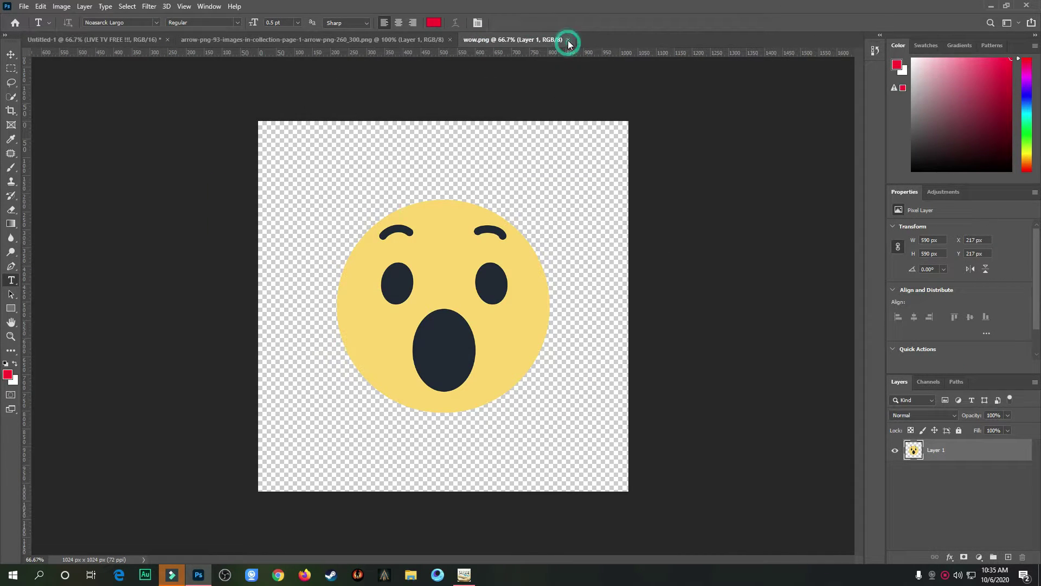
pyautogui.click(272, 39)
pyautogui.click(12, 54)
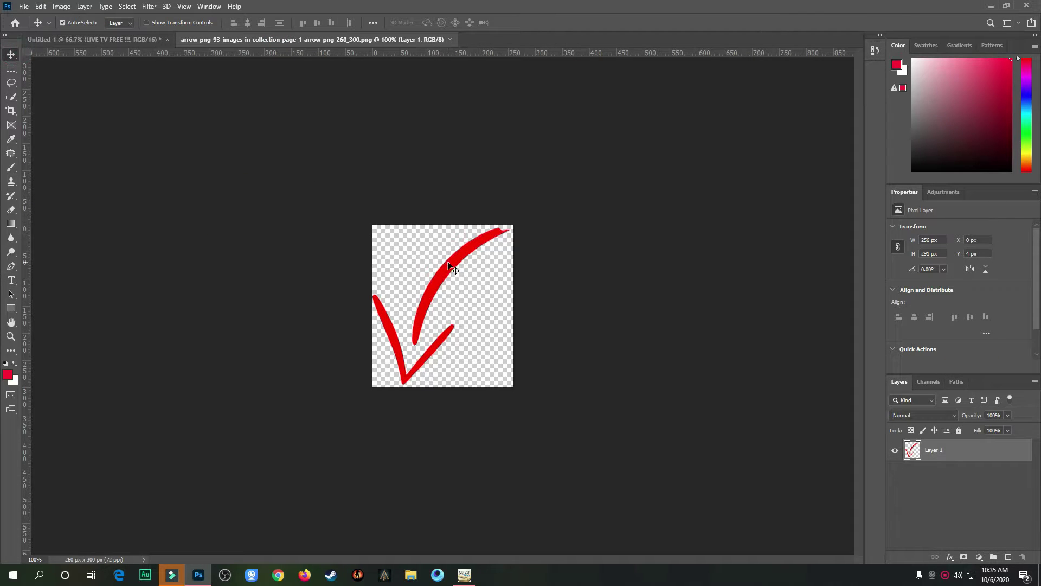
pyautogui.moveTo(448, 265); pyautogui.dragTo(302, 308)
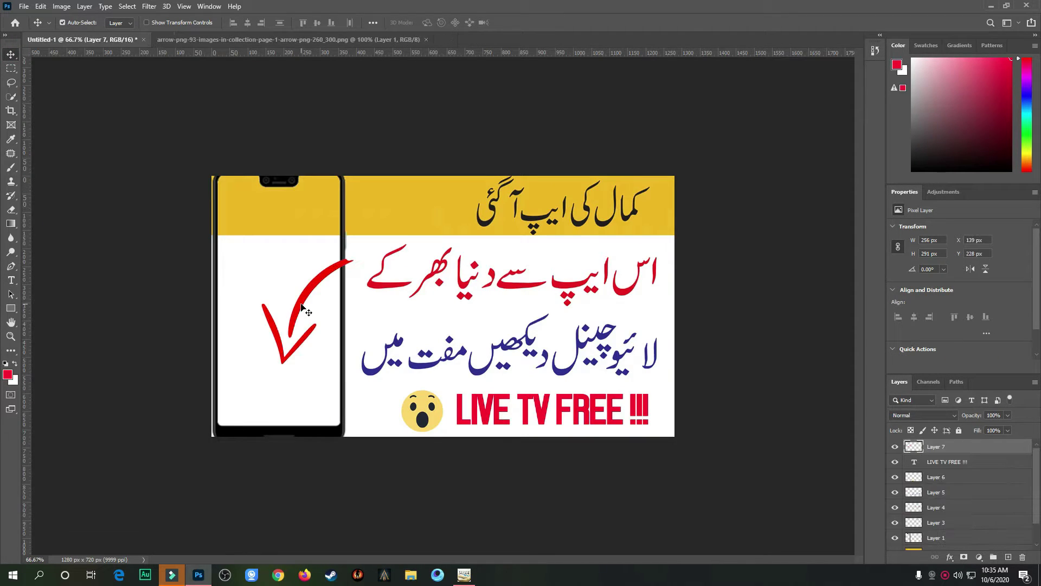
# Shrink the arrow to about 54%, rotate it, and place it at about X 342 px, Y 309 px, pointing at the phone's edge
pyautogui.hotkey('ctrl', 't')
pyautogui.moveTo(280, 250); pyautogui.dragTo(378, 344)
pyautogui.moveTo(318, 322); pyautogui.dragTo(382, 373)
pyautogui.moveTo(397, 269); pyautogui.dragTo(366, 349)
pyautogui.moveTo(367, 380); pyautogui.dragTo(352, 306)
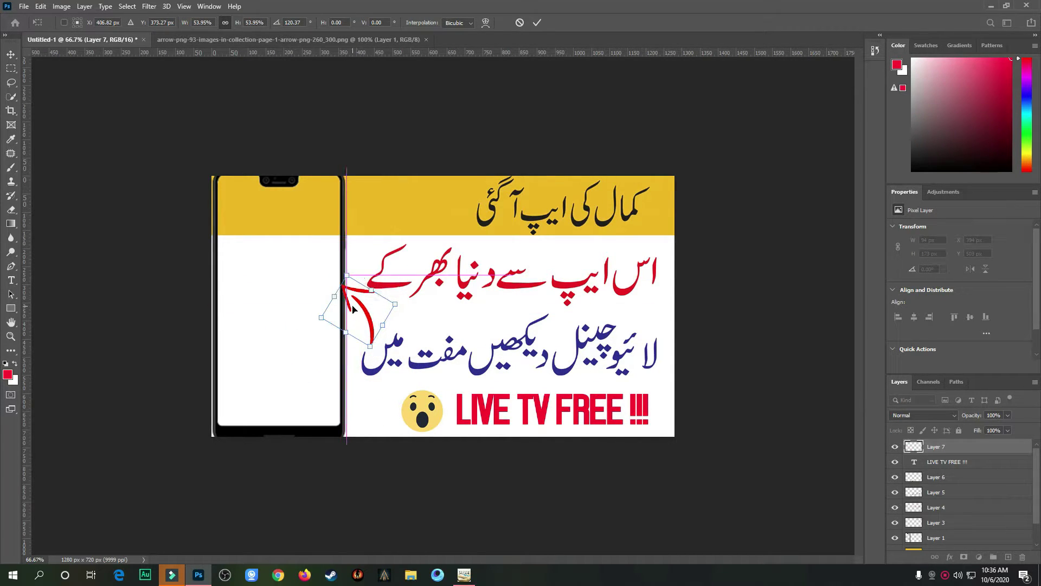
pyautogui.moveTo(373, 268); pyautogui.dragTo(363, 266)
pyautogui.click(536, 23)
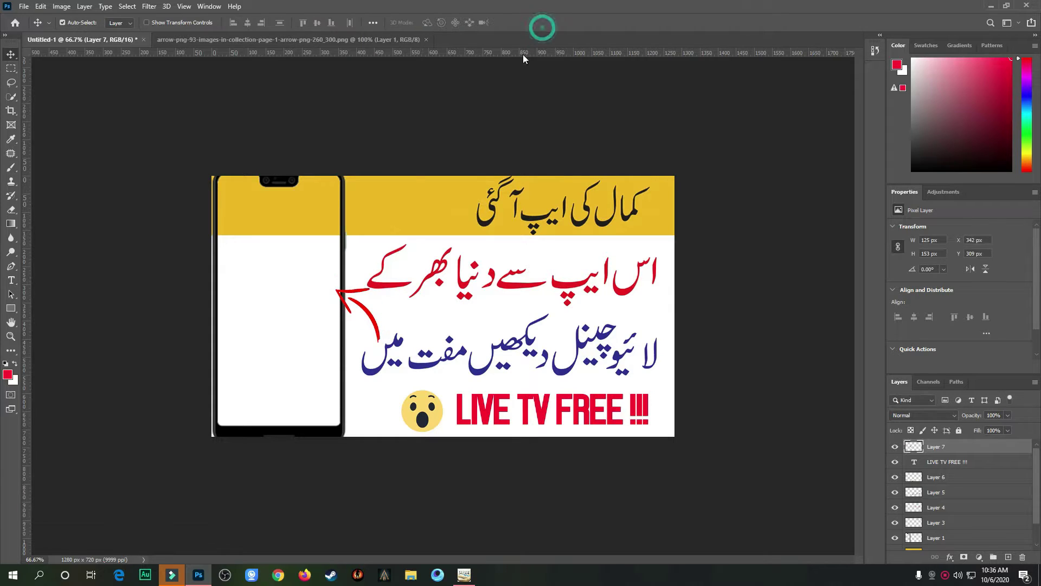
# Switch to Chrome, go to Google Images, and search for "tv channel list png"
pyautogui.click(278, 574)
pyautogui.write('ima')
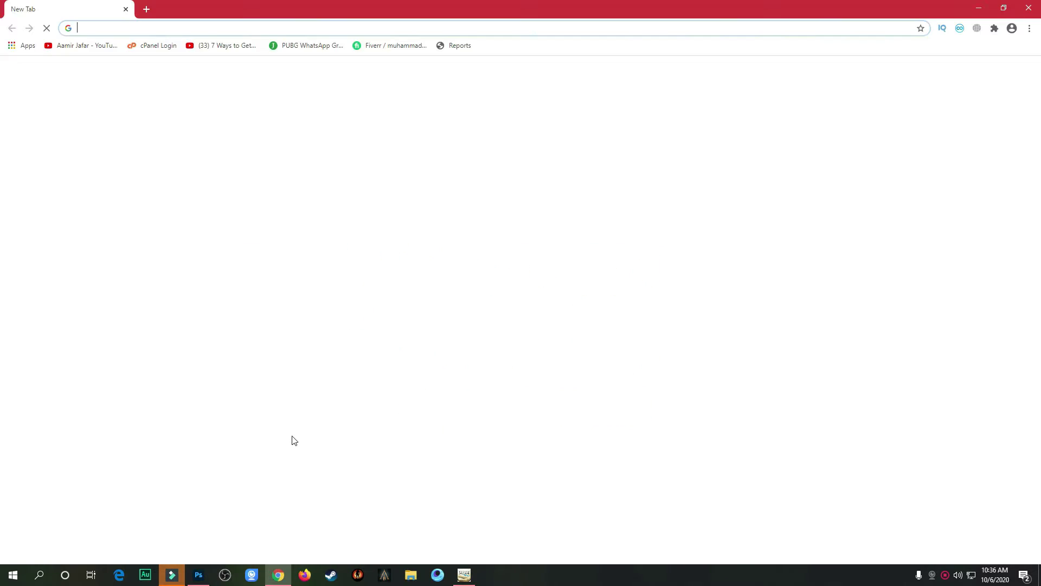
pyautogui.press('Return')
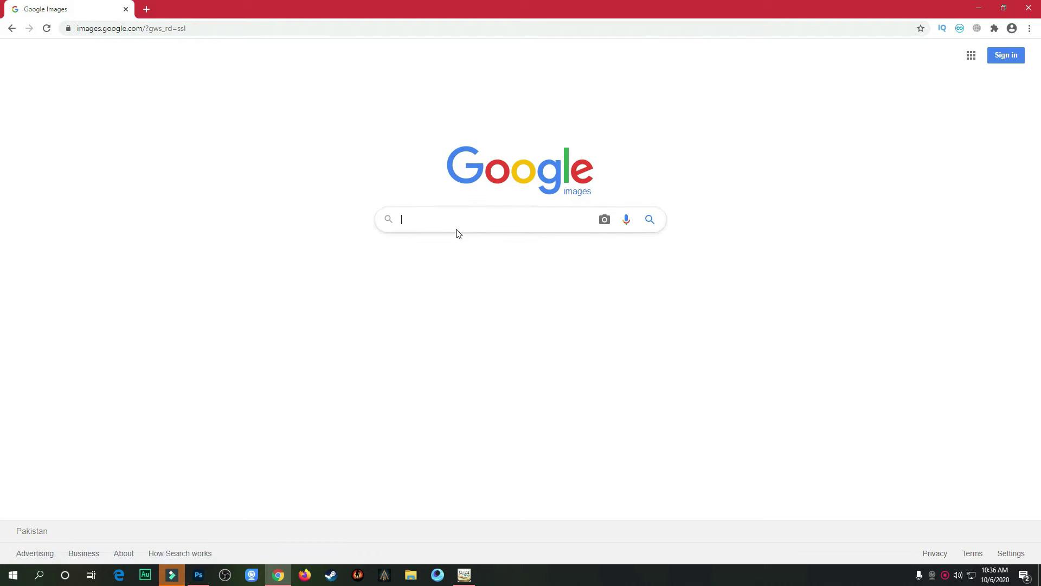
pyautogui.write('tv channel list png')
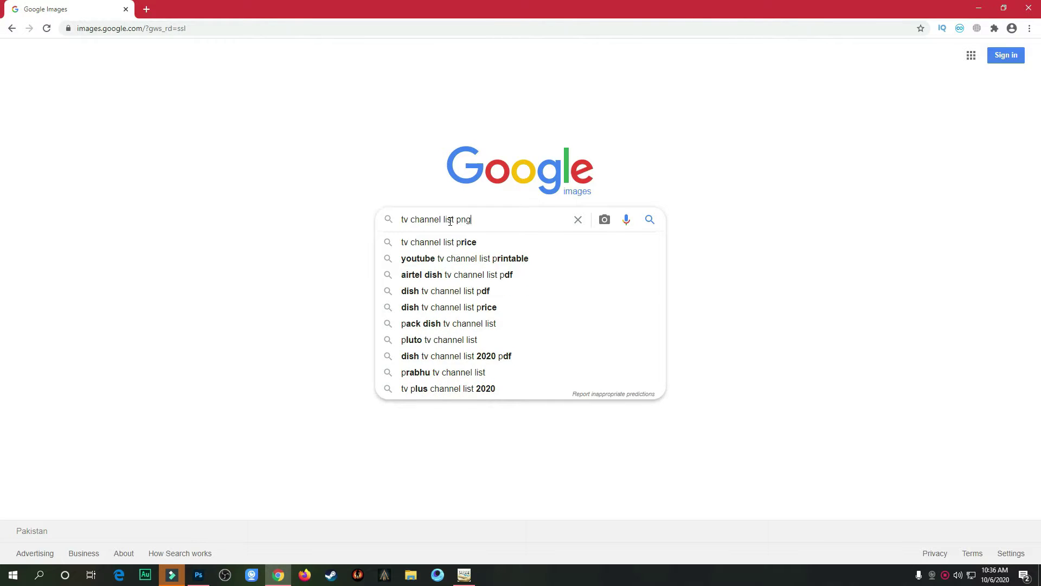
pyautogui.press('Return')
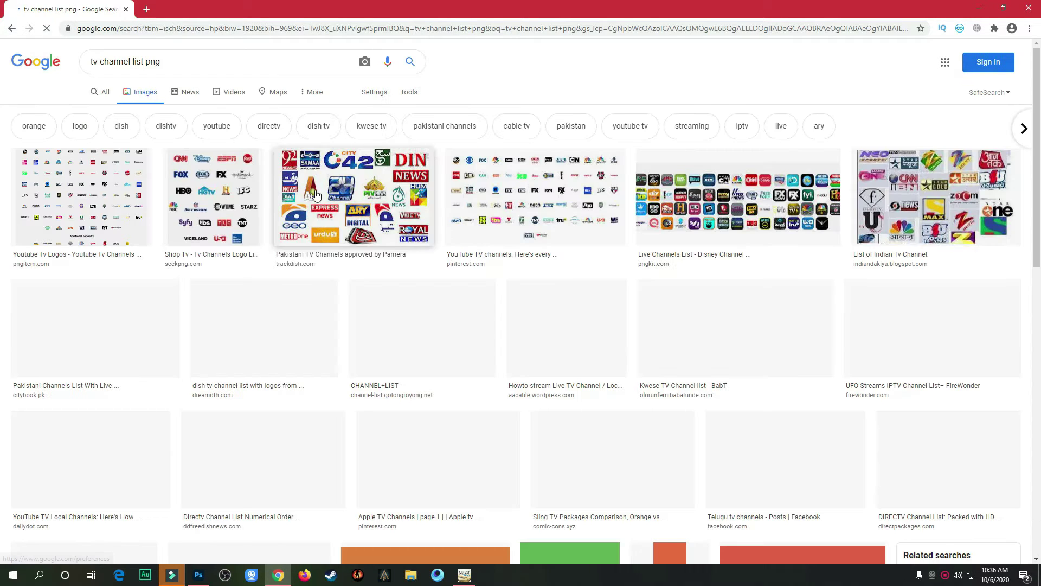
# Compare the channel-list results and open the preview of the labelled channel logo grid from aacable.wordpress.com
pyautogui.scroll(-3, 322, 367)
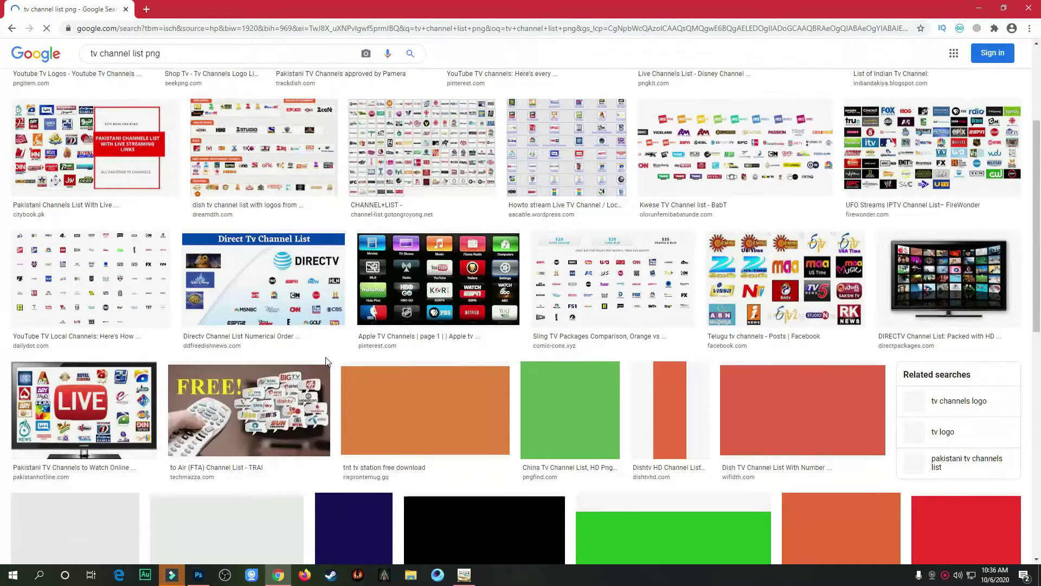
pyautogui.scroll(3, 330, 357)
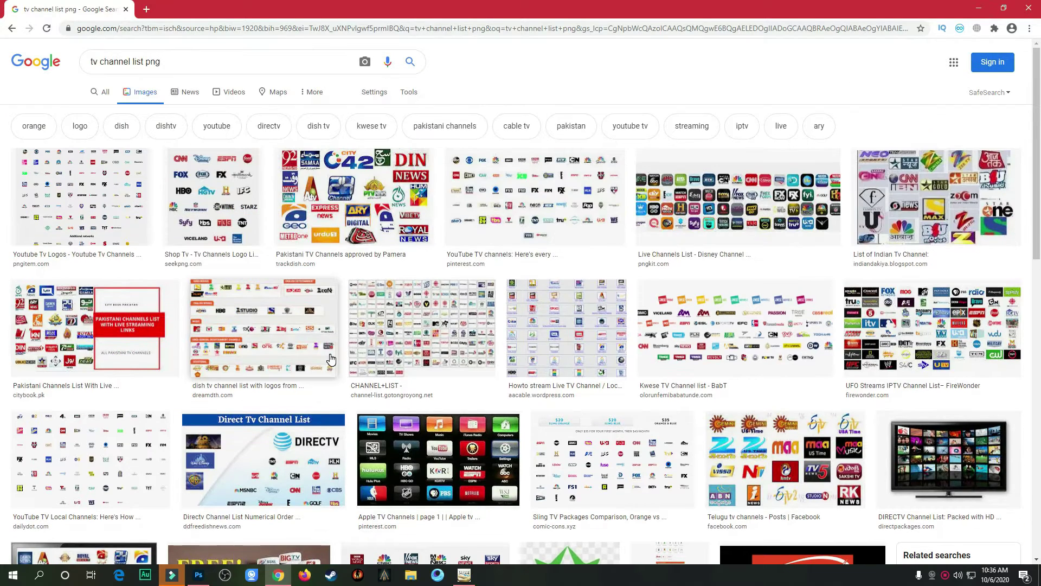
pyautogui.click(602, 309)
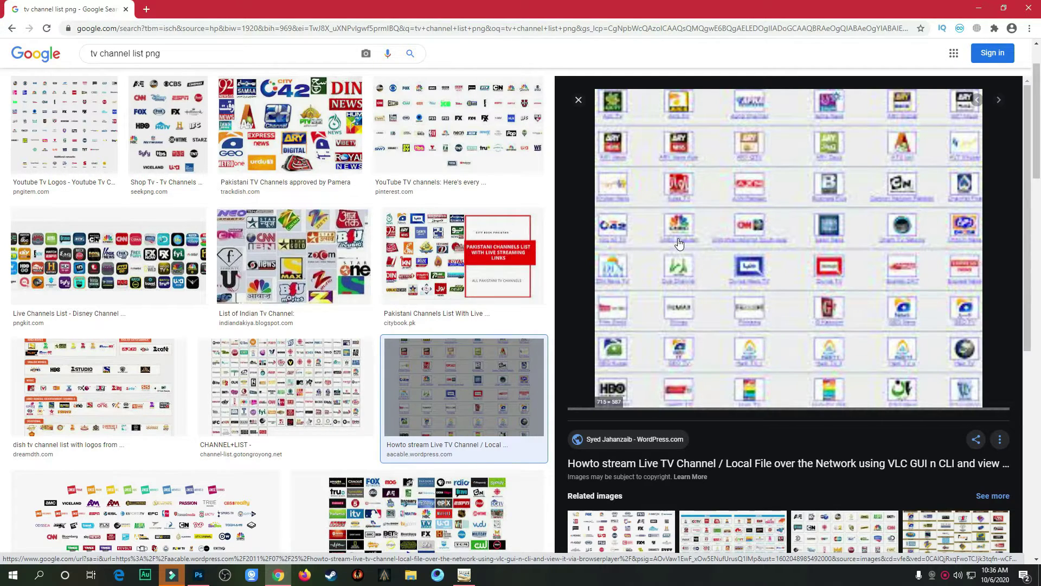
pyautogui.click(434, 130)
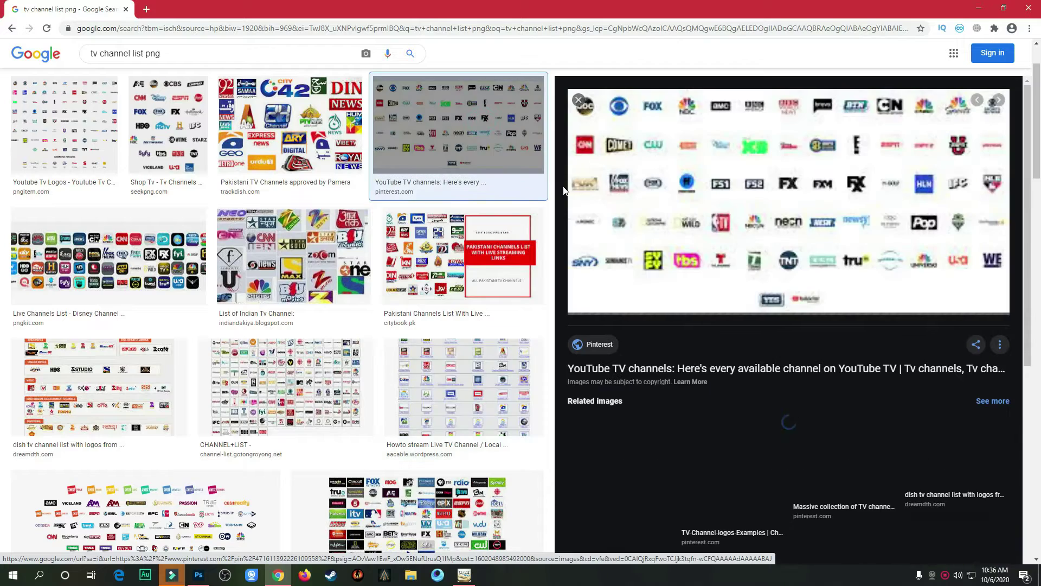
pyautogui.click(428, 379)
pyautogui.scroll(2, 571, 325)
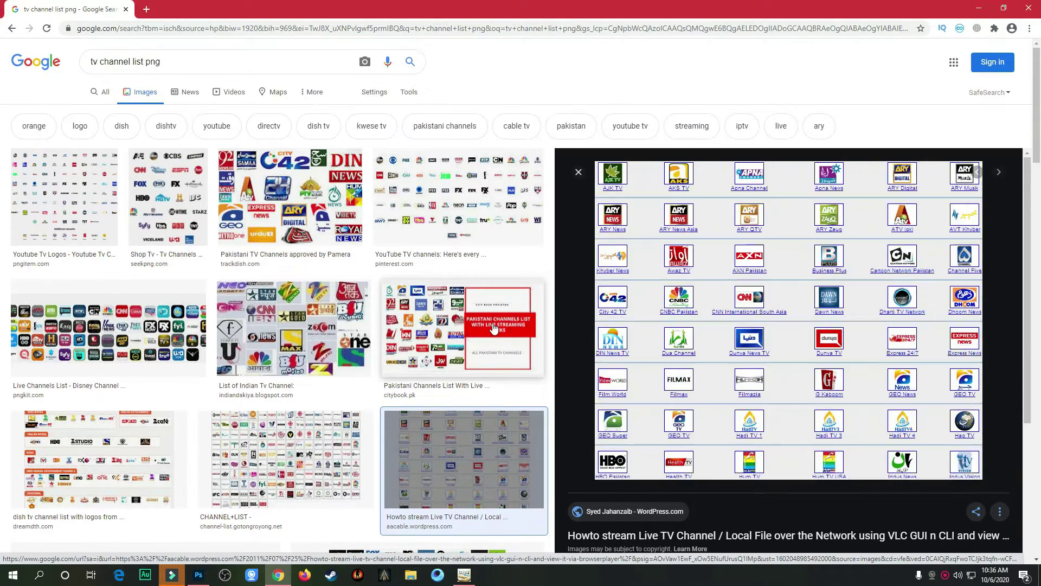
# Save the channel logo grid as untitled.png in the Assests folder and return to Photoshop
pyautogui.rightClick(719, 284)
pyautogui.click(758, 380)
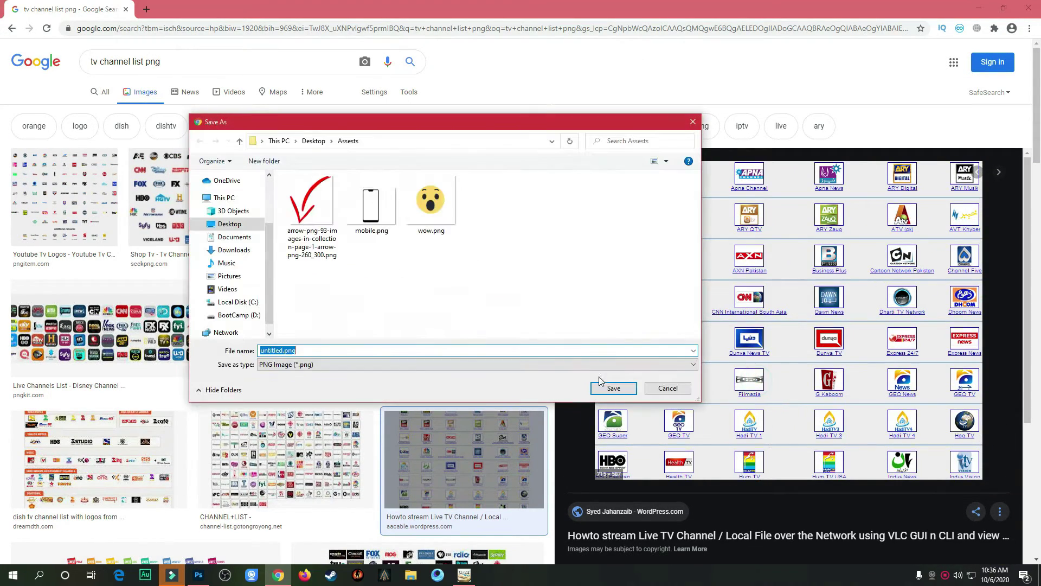
pyautogui.click(611, 388)
pyautogui.click(202, 574)
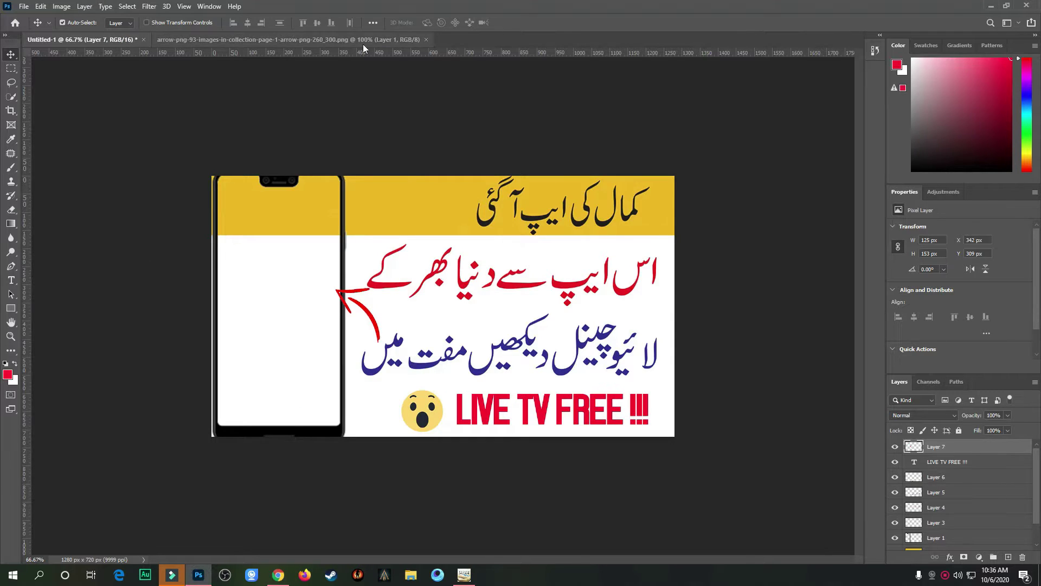
# Close the arrow image document and open untitled.png, the saved channel logo grid
pyautogui.click(428, 39)
pyautogui.click(23, 6)
pyautogui.click(33, 29)
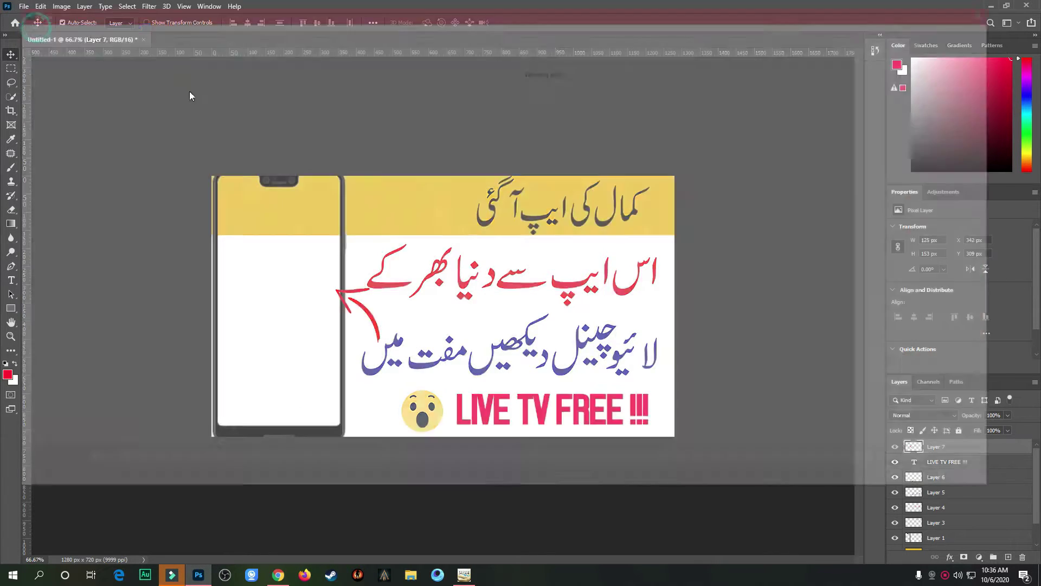
pyautogui.doubleClick(306, 93)
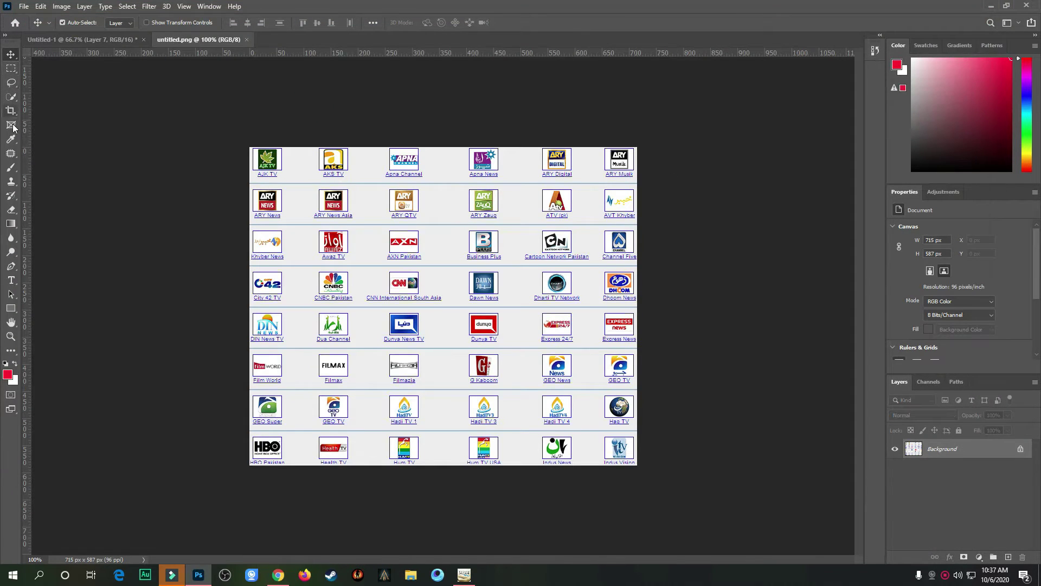
# Crop the channel logo grid to its first three logo columns, 358 px wide at full height
pyautogui.click(11, 110)
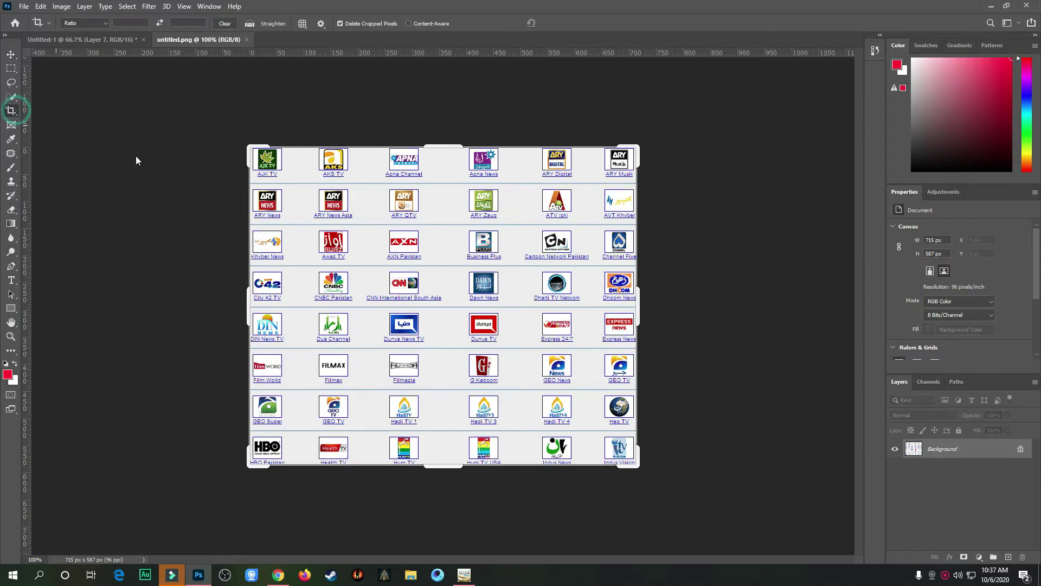
pyautogui.moveTo(639, 314); pyautogui.dragTo(444, 314)
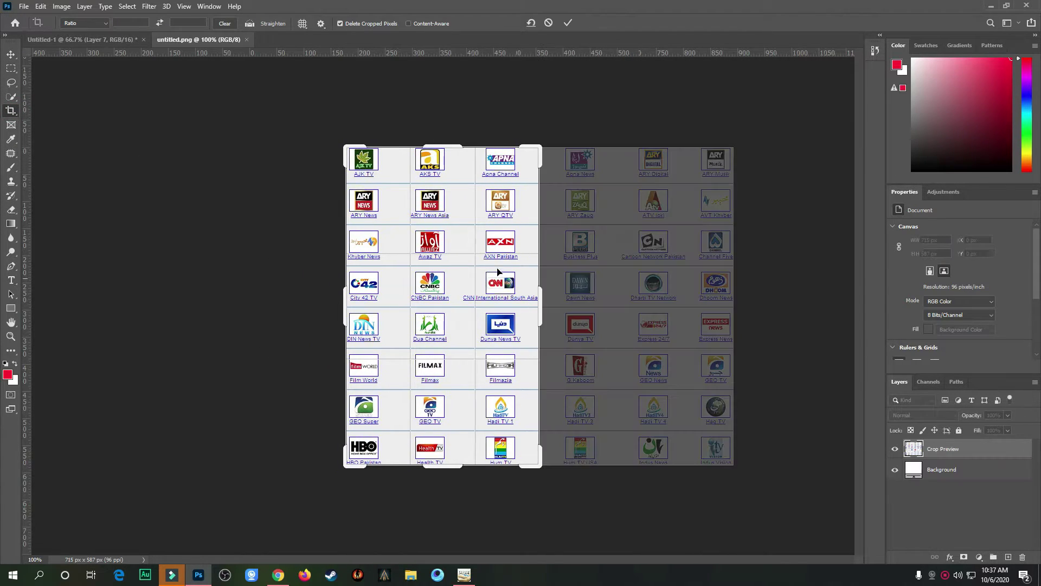
pyautogui.click(568, 23)
# Place the cropped logo grid in the thumbnail document and stretch it over the phone screen to about 343 × 687 px at X 16, Y 0
pyautogui.click(11, 54)
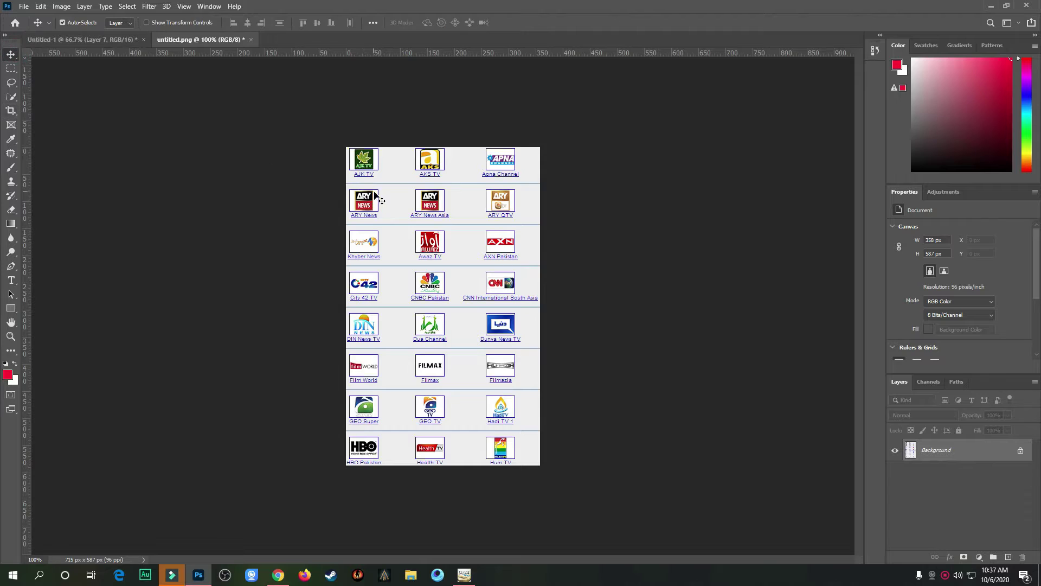
pyautogui.moveTo(106, 46); pyautogui.dragTo(341, 286)
pyautogui.hotkey('ctrl', 't')
pyautogui.moveTo(279, 388); pyautogui.dragTo(279, 429)
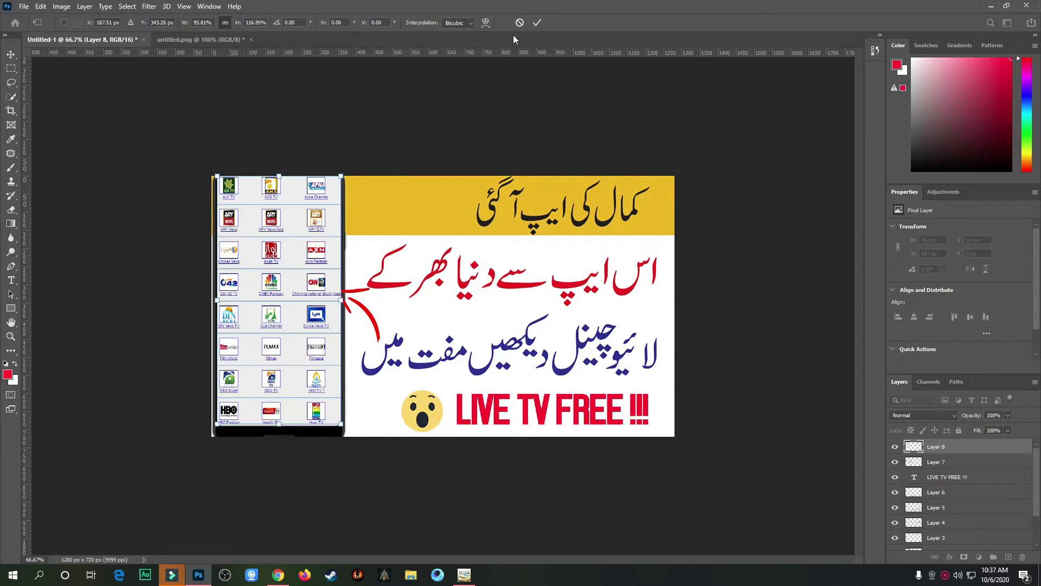
pyautogui.click(537, 22)
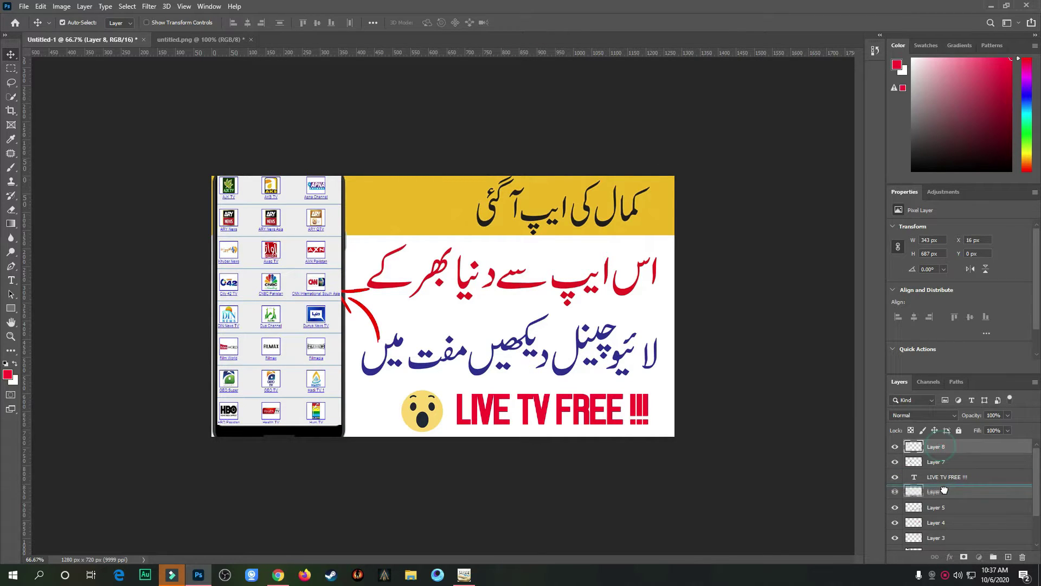